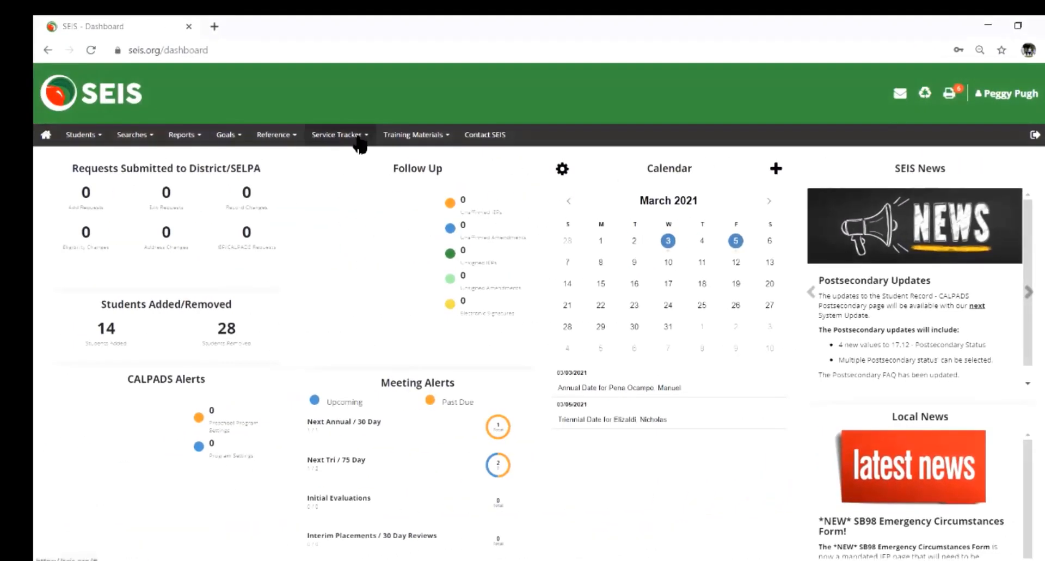
Step: Open the Service Tracker's Delivery page and look through the listed student services
left_click(323, 141)
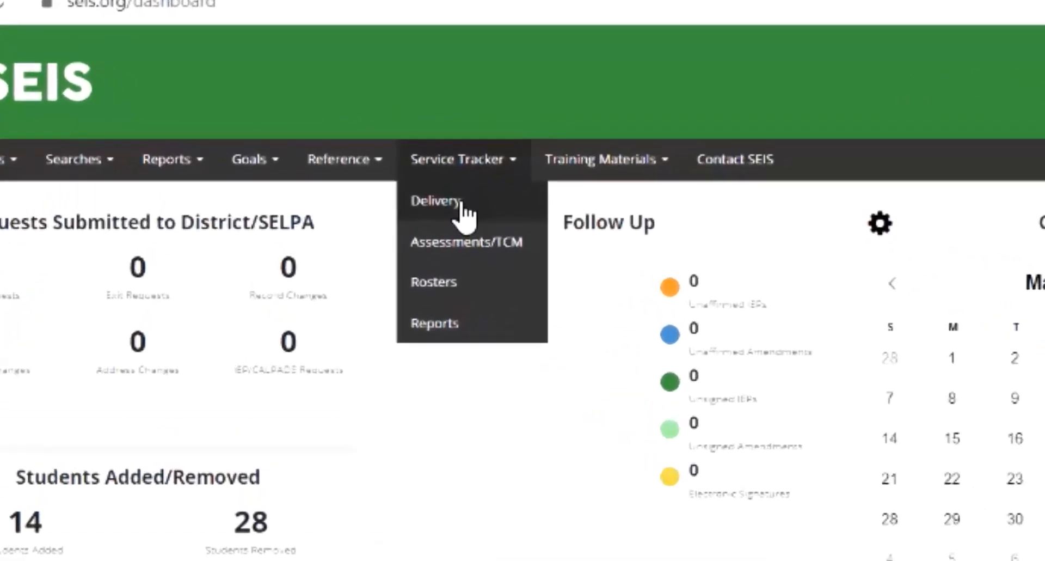
left_click(566, 246)
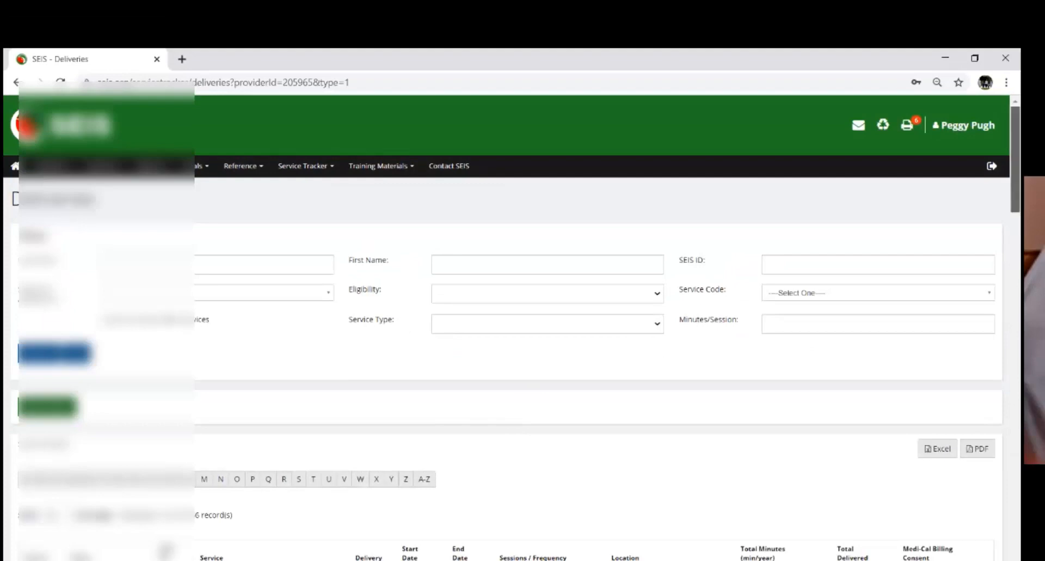
scroll(512, 327, "down", 7)
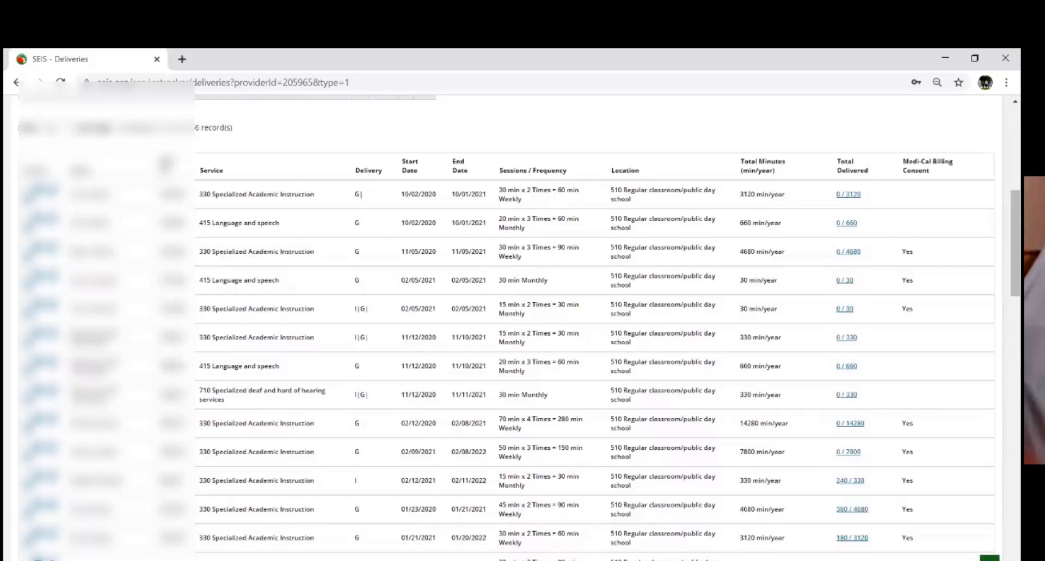
scroll(178, 249, "up", 7)
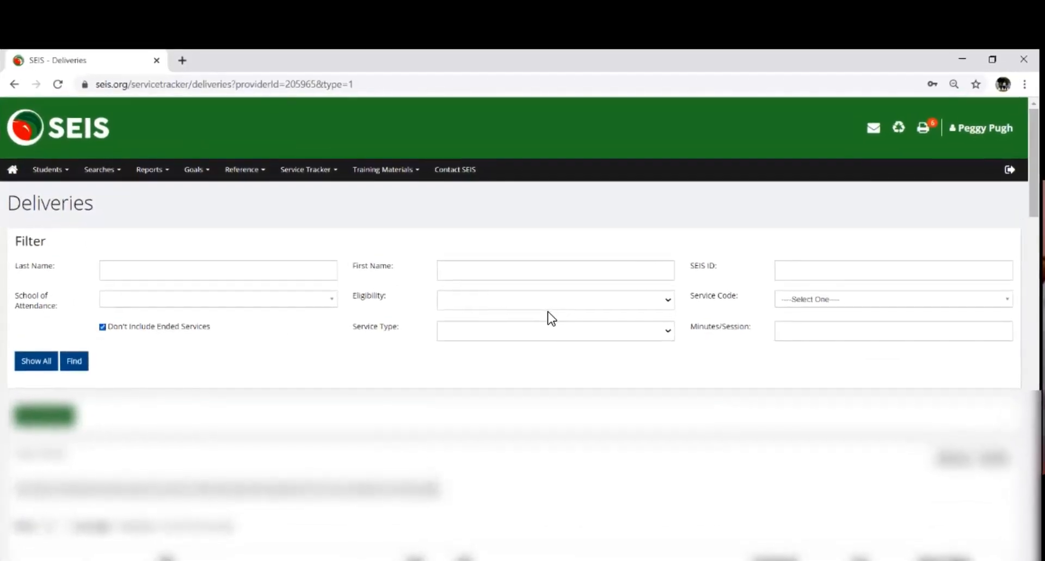
Step: Filter the deliveries by eligibility Eligible and service code 330 Specialized Academic Instruction, and run the search
left_click(542, 294)
left_click(532, 343)
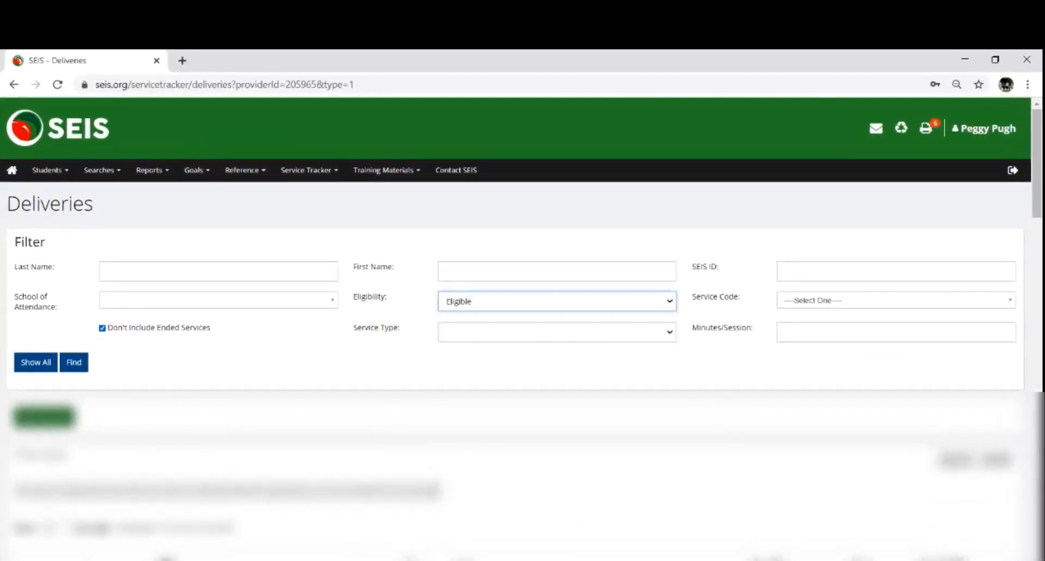
left_click(896, 300)
type("33")
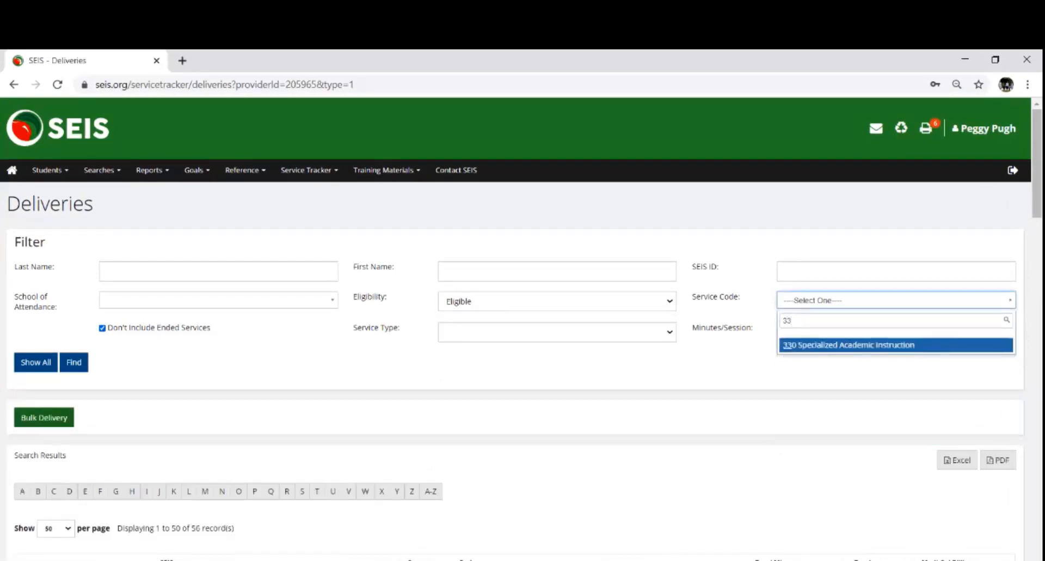
key("Return")
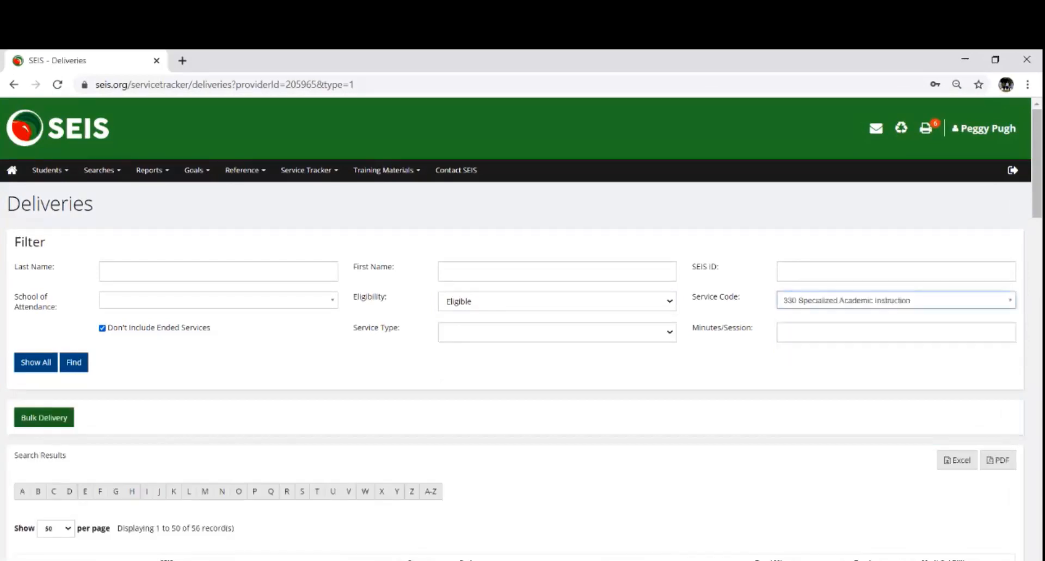
left_click(82, 363)
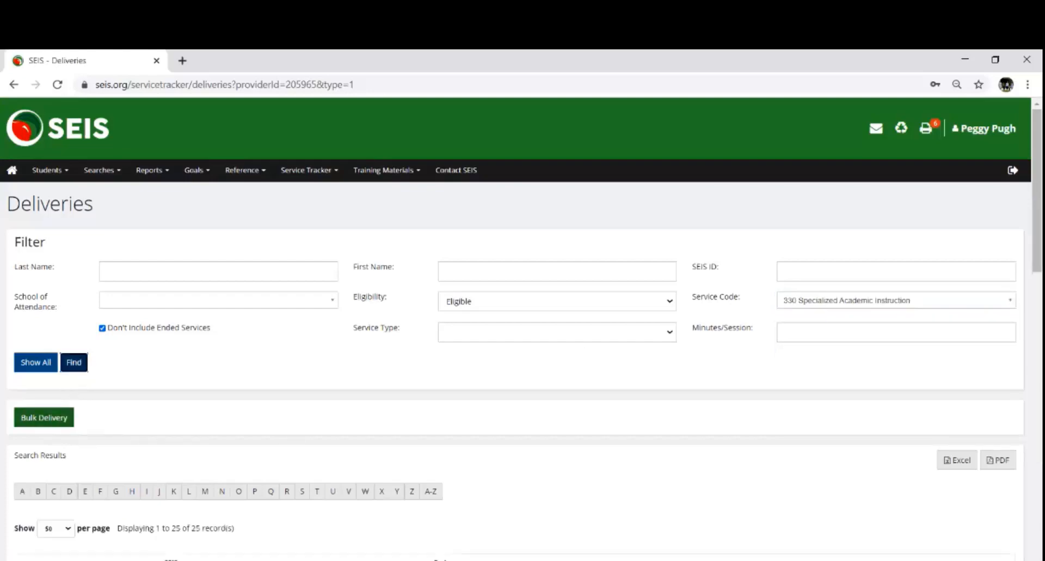
Step: Review the filtered services and start a new delivery entry for one student's Specialized Academic Instruction service
scroll(82, 363, "down", 3)
scroll(515, 328, "down", 9)
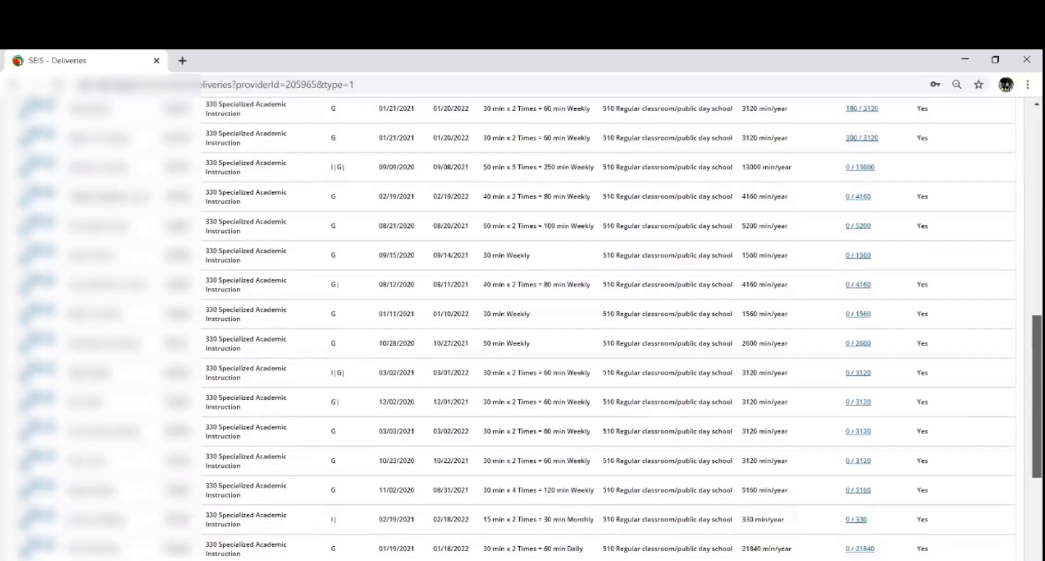
scroll(515, 329, "up", 6)
scroll(515, 329, "up", 6)
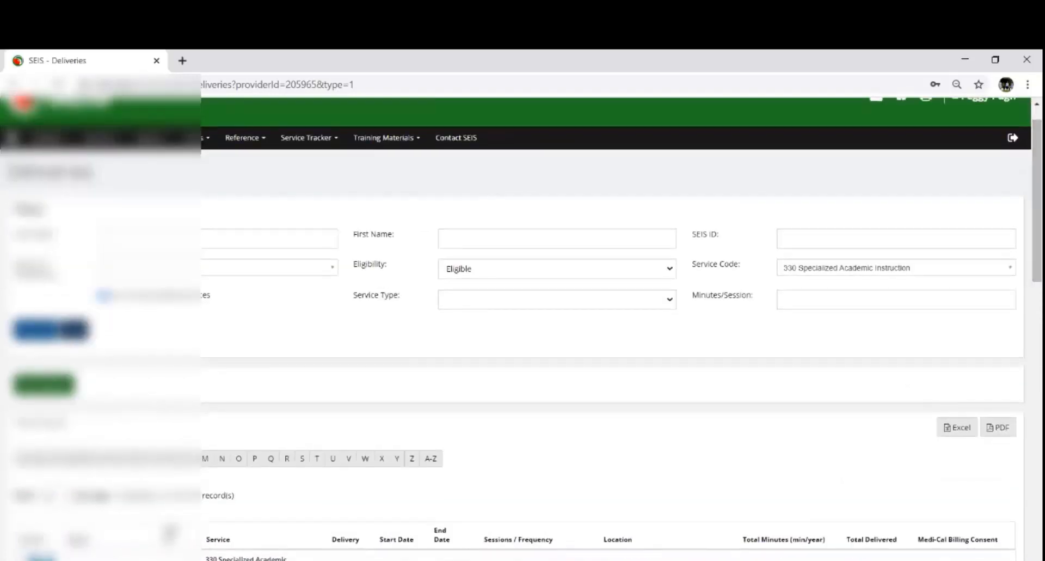
scroll(608, 327, "down", 5)
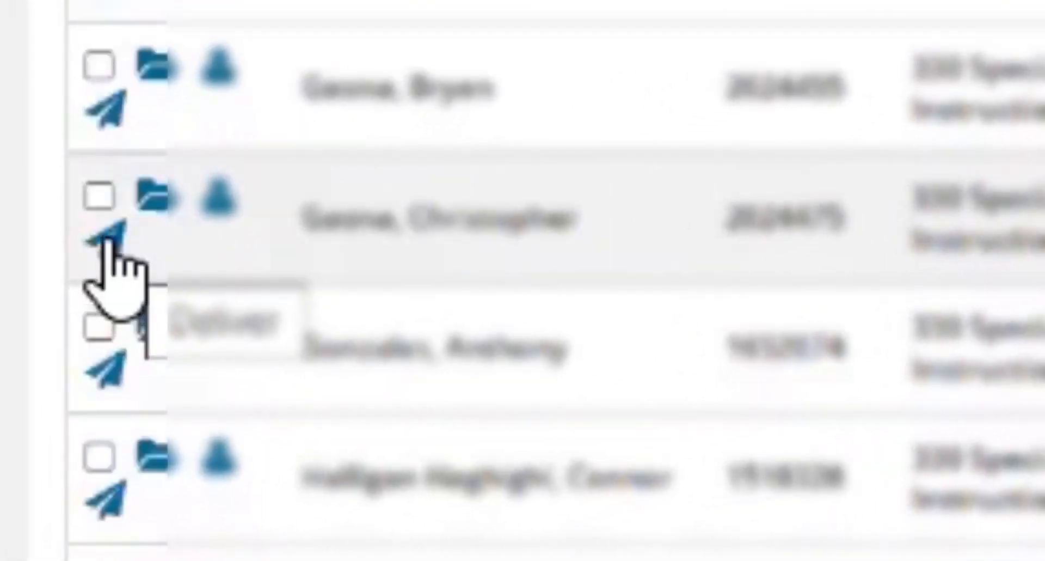
left_click(107, 240)
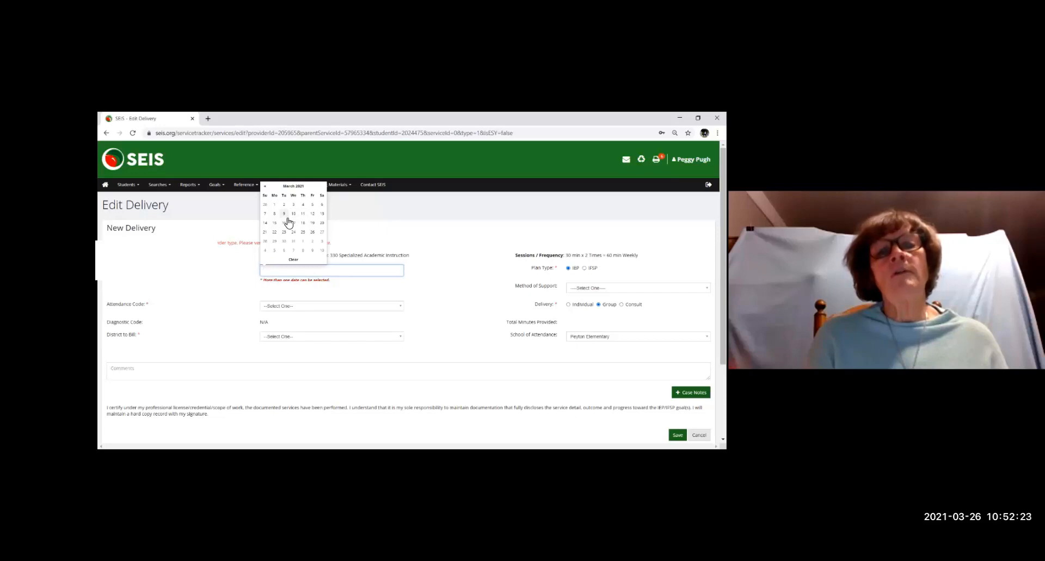
Step: Set the visit dates to March 9, 11, 16, 18, 23 and 25, 2021
left_click(285, 216)
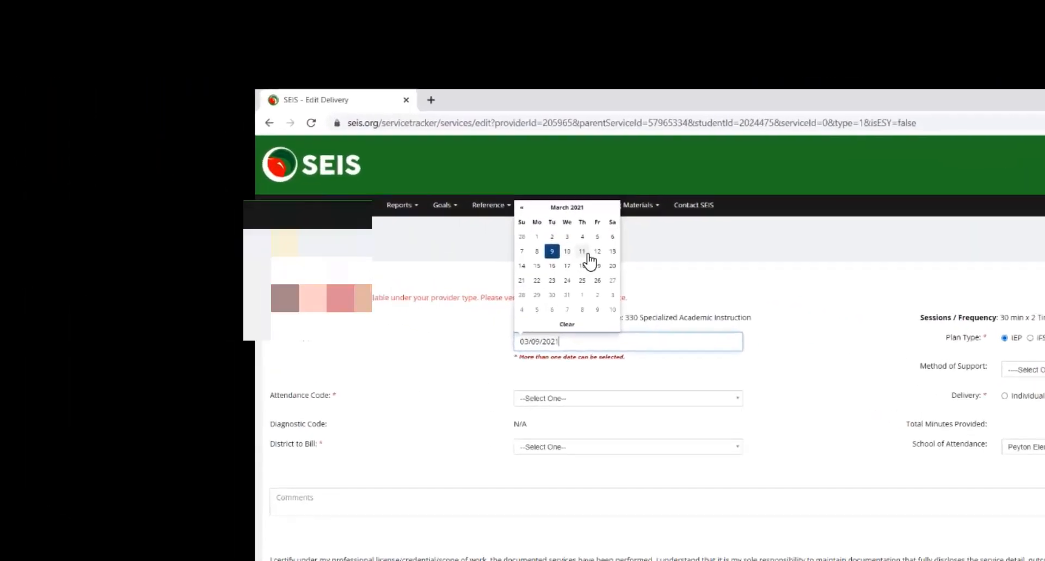
left_click(303, 221)
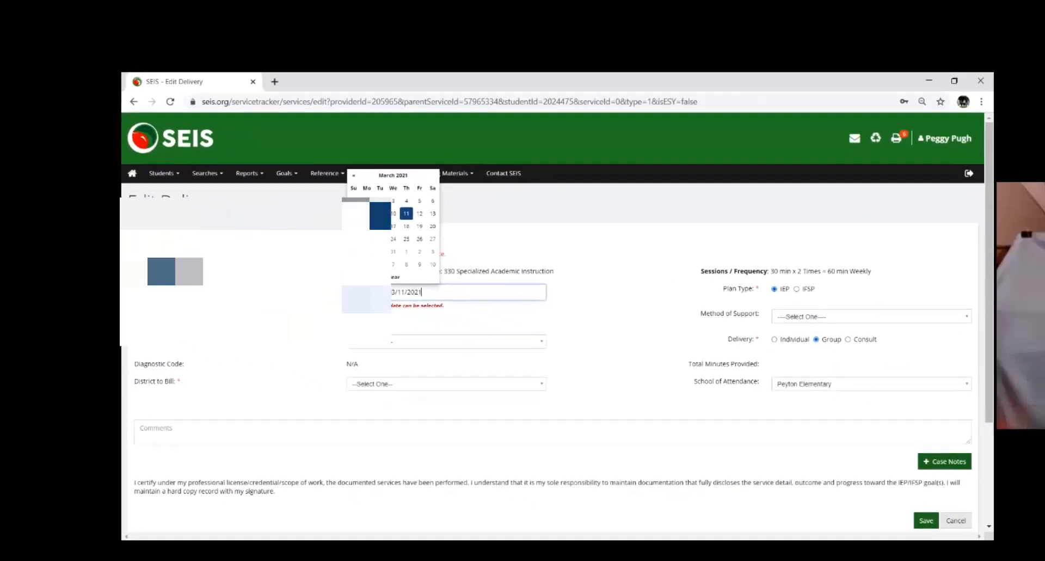
left_click(389, 222)
left_click(363, 235)
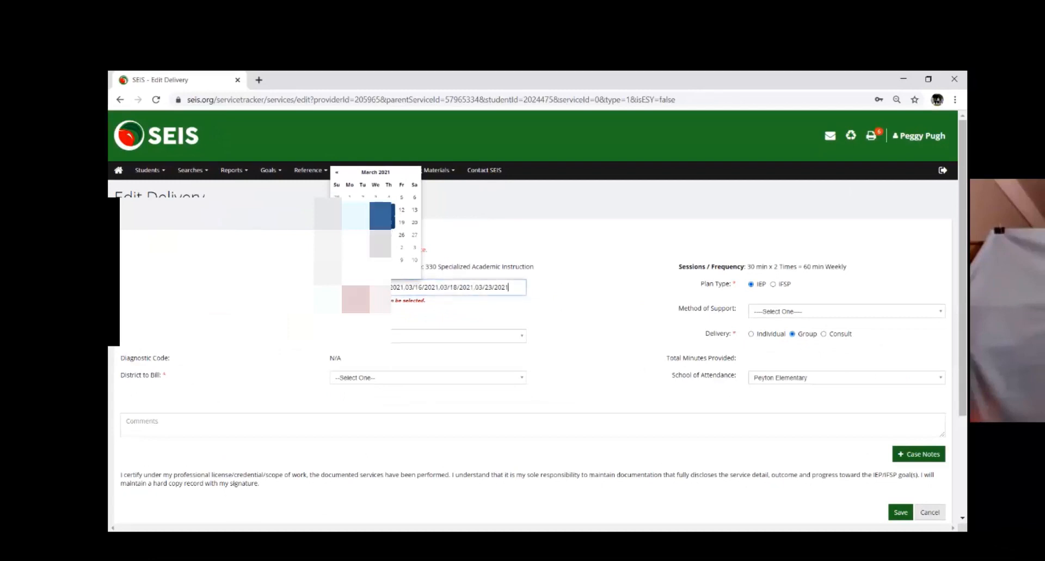
left_click(390, 236)
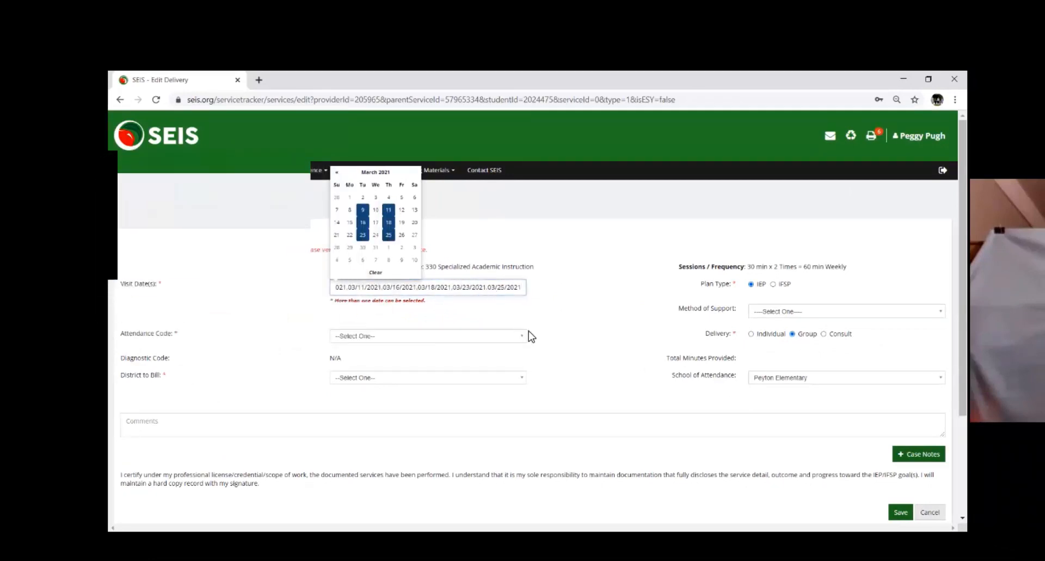
left_click(542, 313)
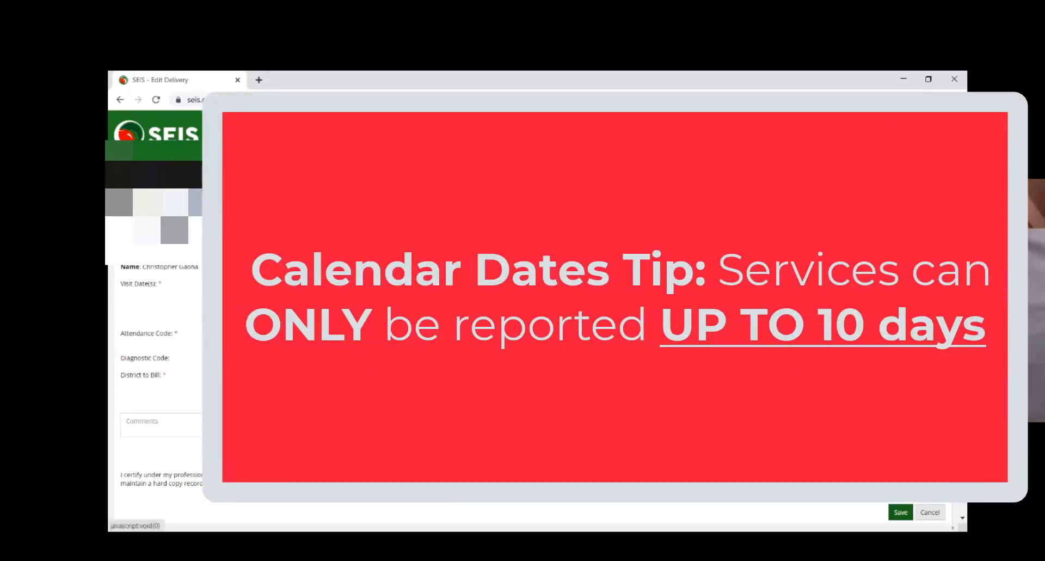
Step: Set the attendance code to Delivered and the district to bill to Stockton Unified School District
left_click(509, 335)
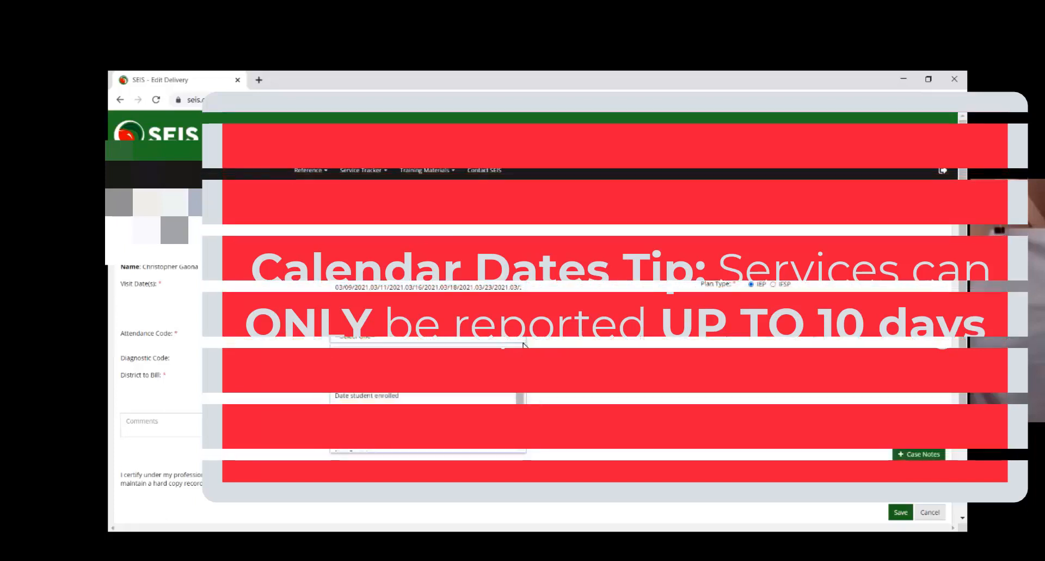
left_click(509, 391)
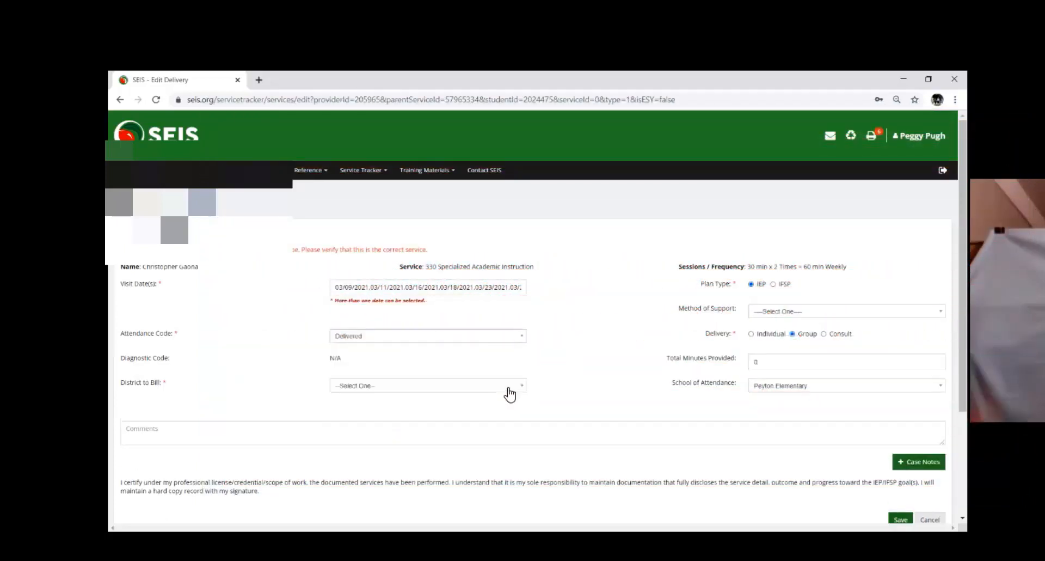
left_click(521, 391)
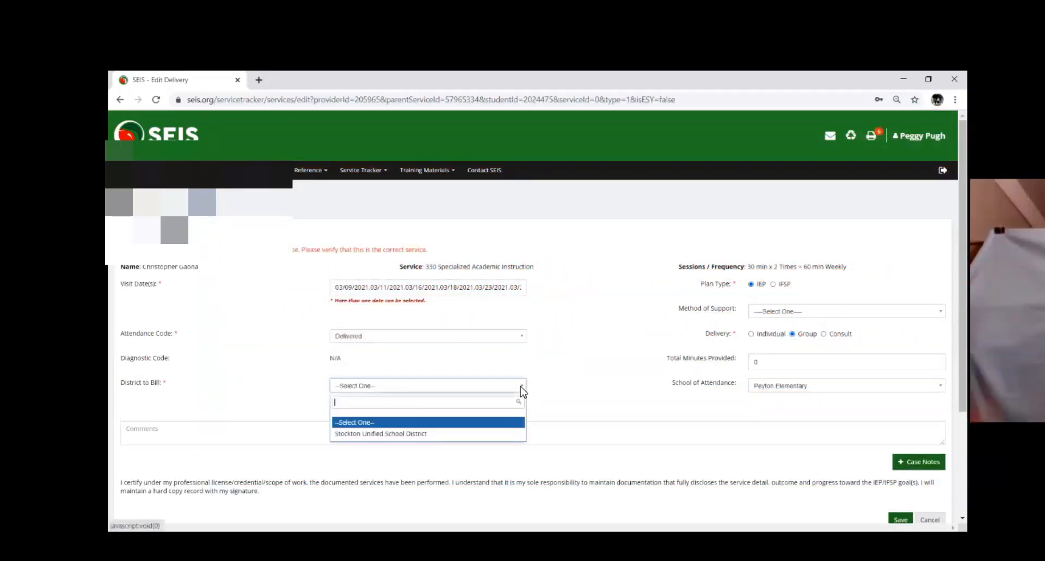
left_click(510, 436)
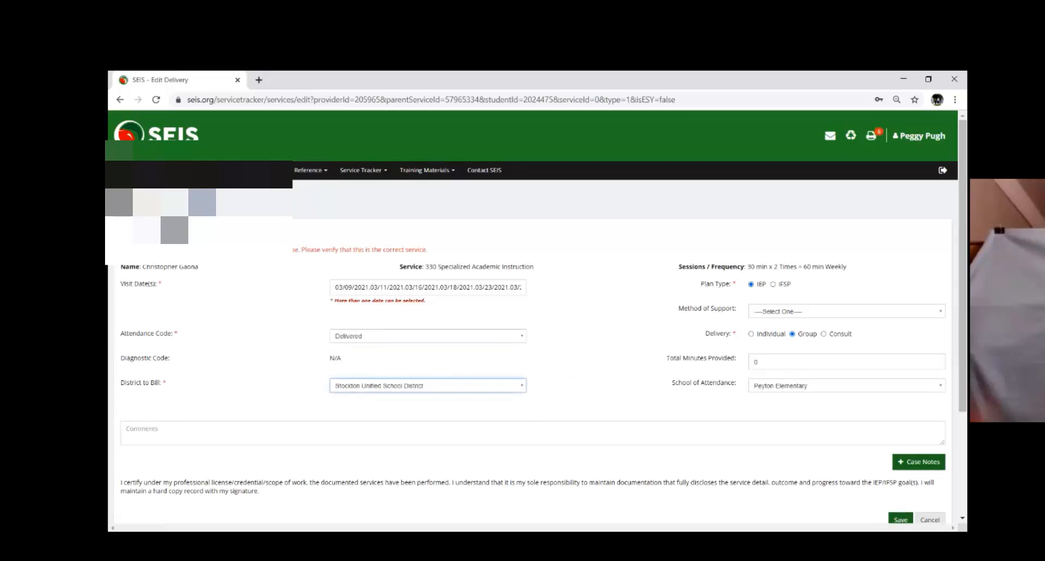
Step: Set the delivery's method of support to Virtual Platform
left_click(846, 311)
key("Down")
key("Down")
key("Down")
key("Down")
key("Down")
key("Down")
key("Down")
key("Down")
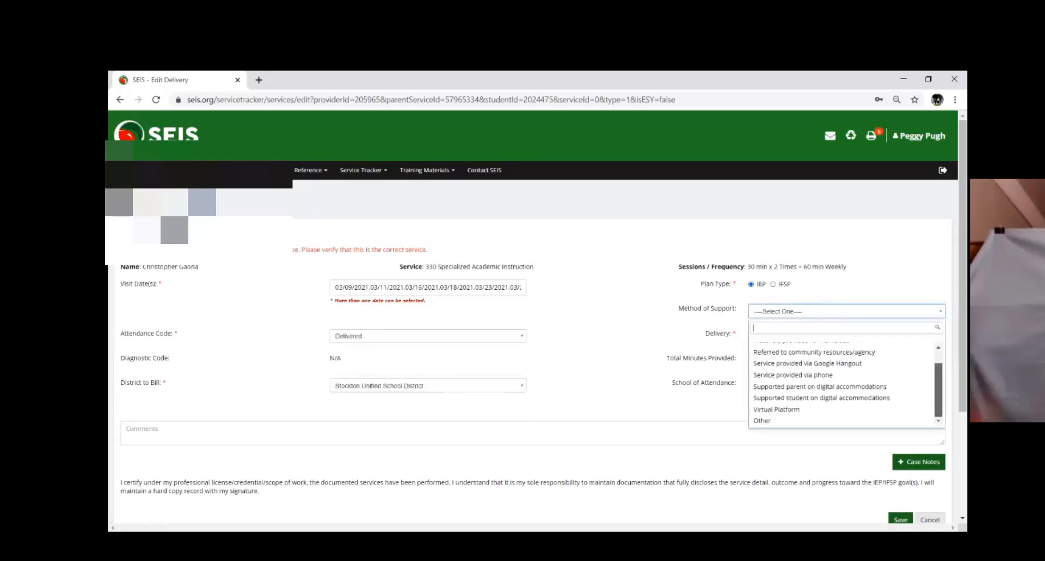
key("Up")
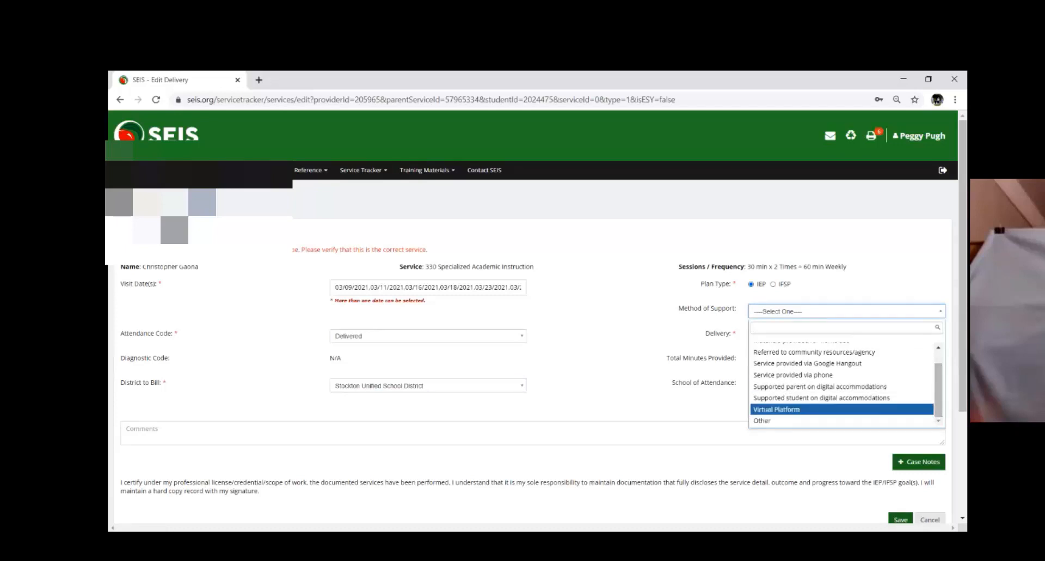
key("Return")
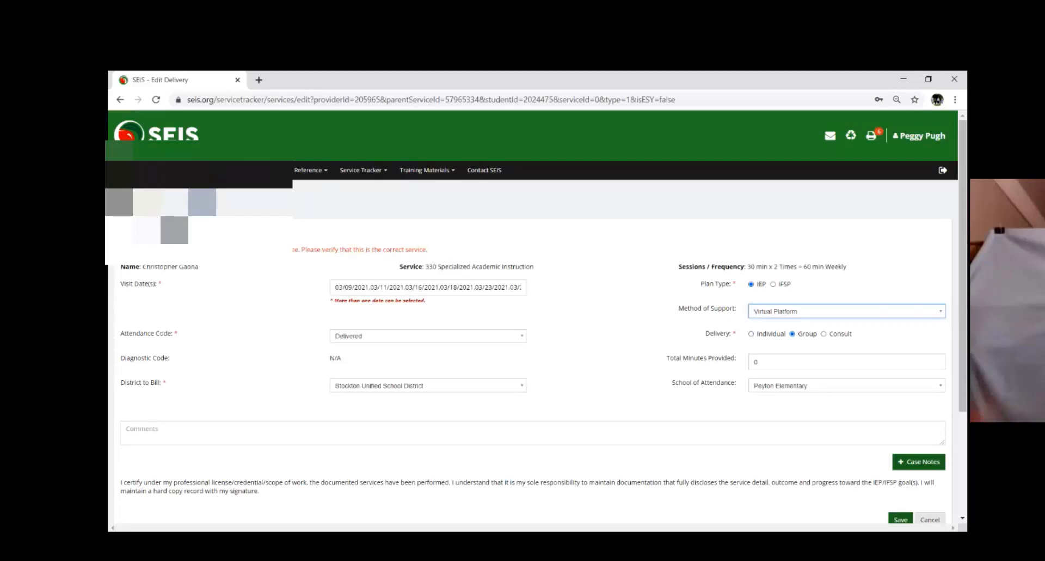
Step: Set the total minutes provided to 30, save the delivery, and look over the student's recorded services
left_click(756, 361)
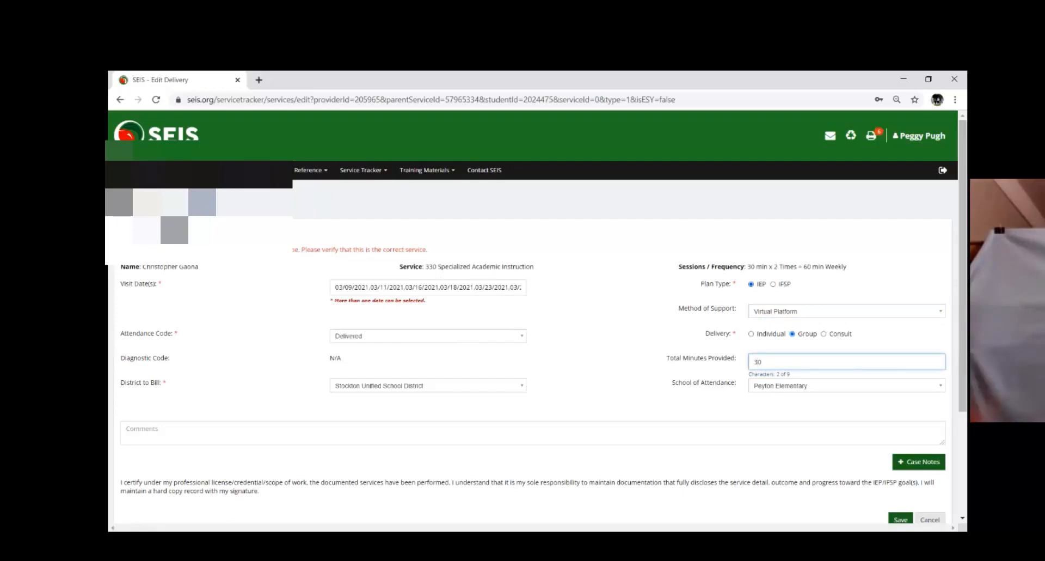
scroll(757, 361, "down", 1)
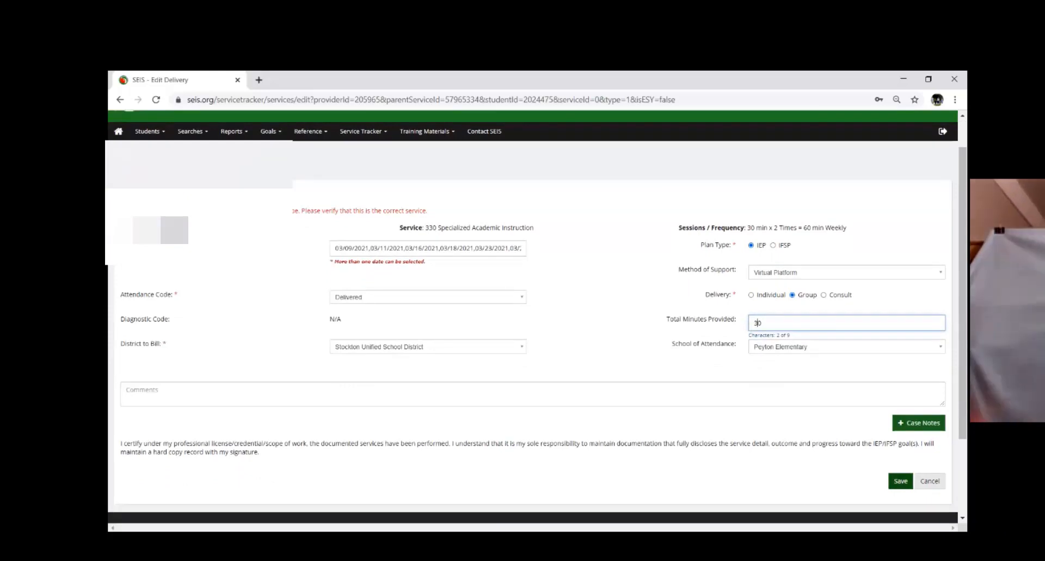
left_click(901, 481)
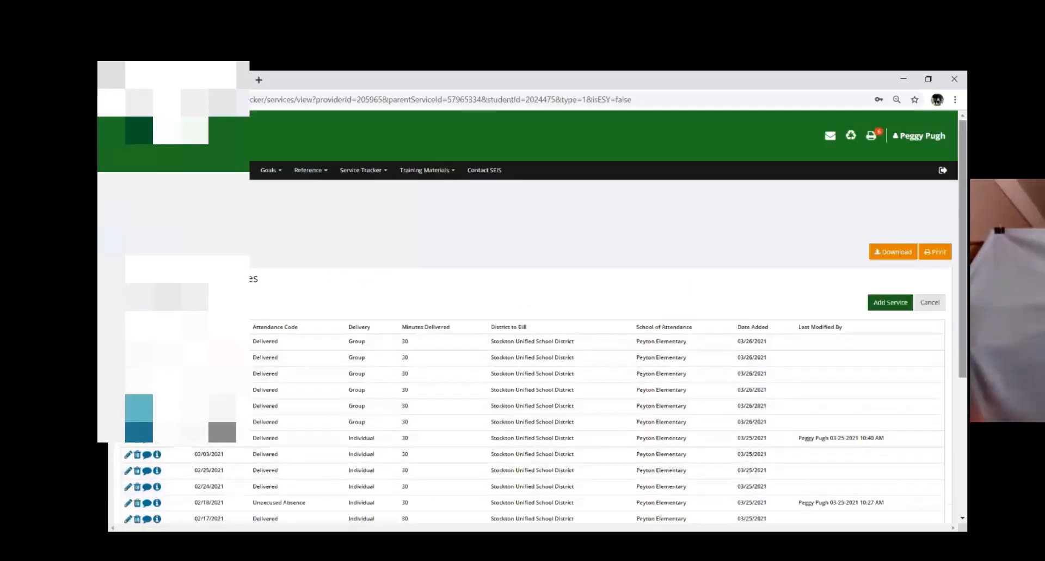
scroll(532, 305, "down", 3)
scroll(532, 316, "up", 3)
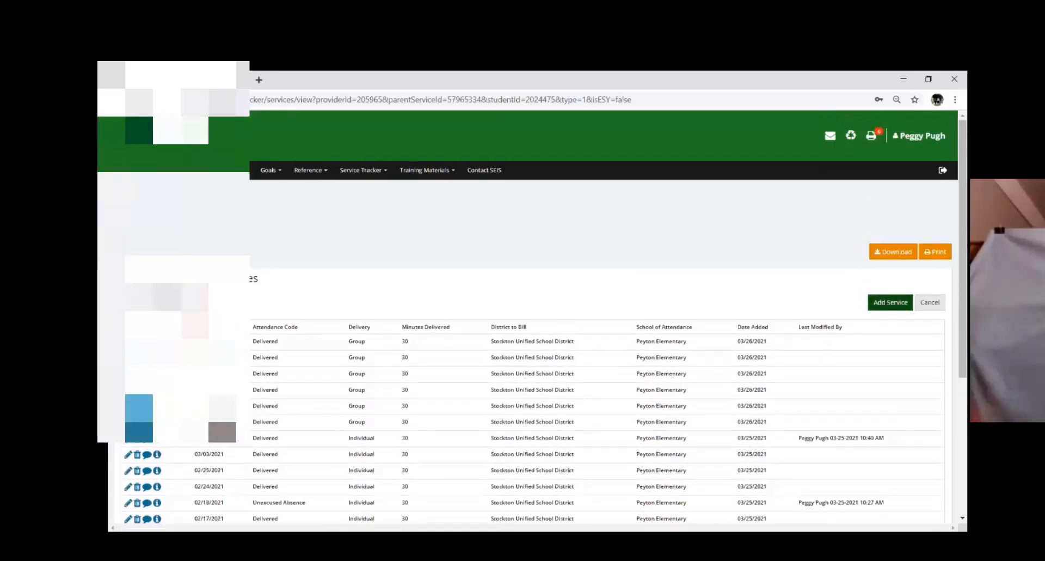
Step: Add another service for the same student with visit dates March 10, 17 and 24, 2021
left_click(890, 303)
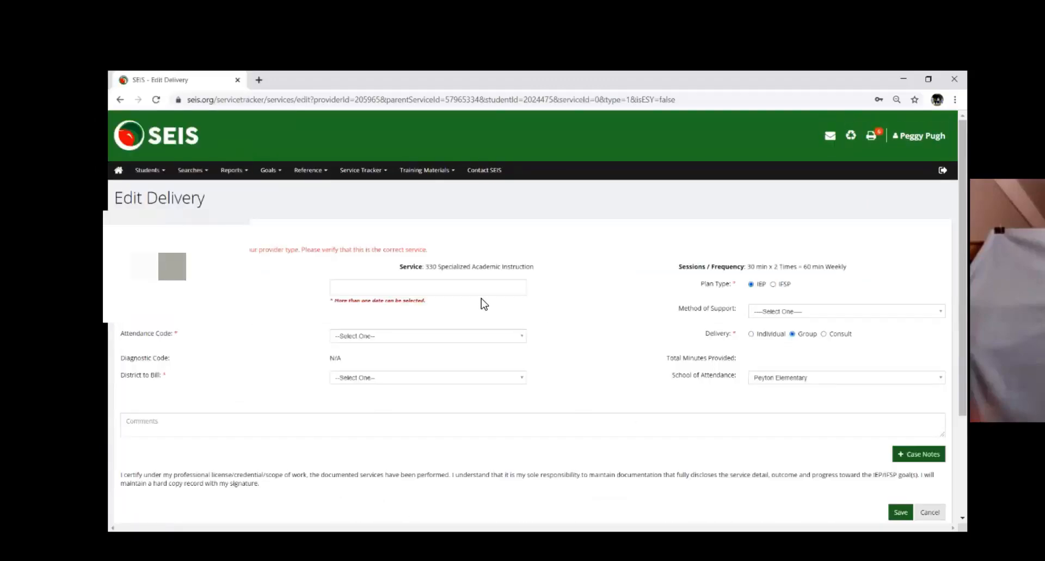
left_click(482, 293)
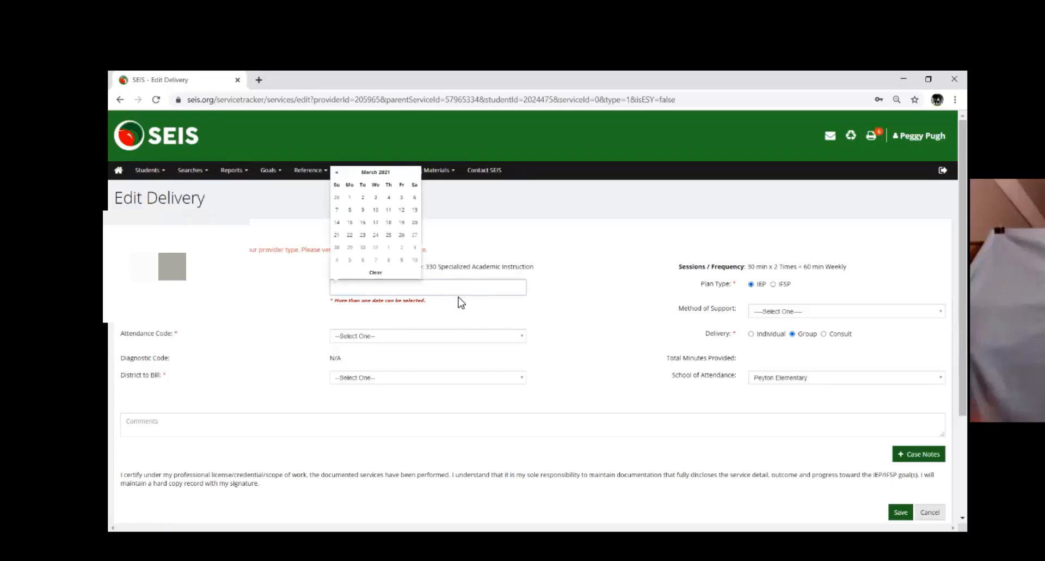
left_click(375, 210)
left_click(375, 222)
left_click(375, 234)
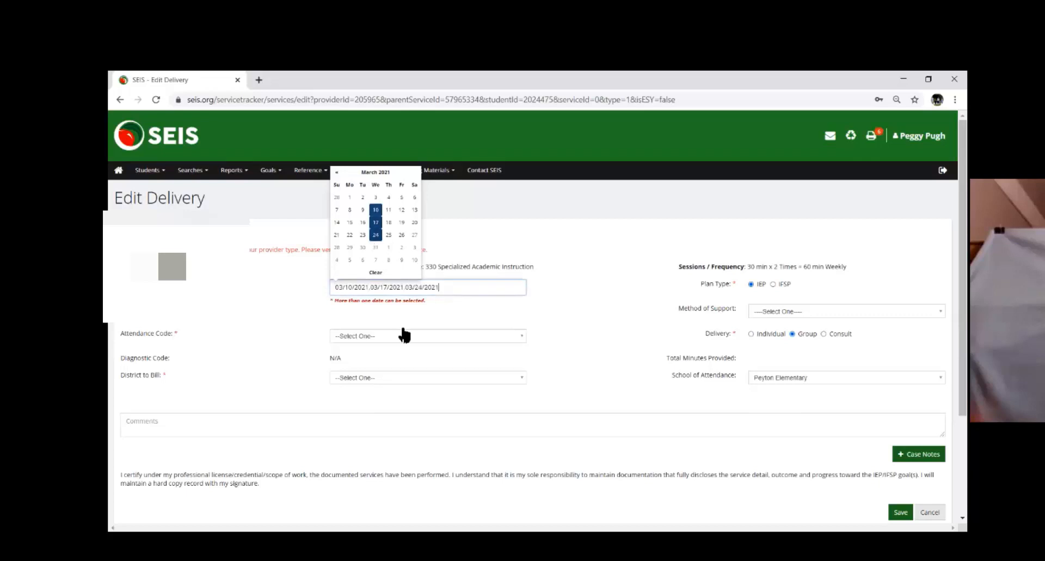
Step: Set the new entry's attendance code to Asynchronous and its district to bill to Stockton Unified School District
left_click(404, 337)
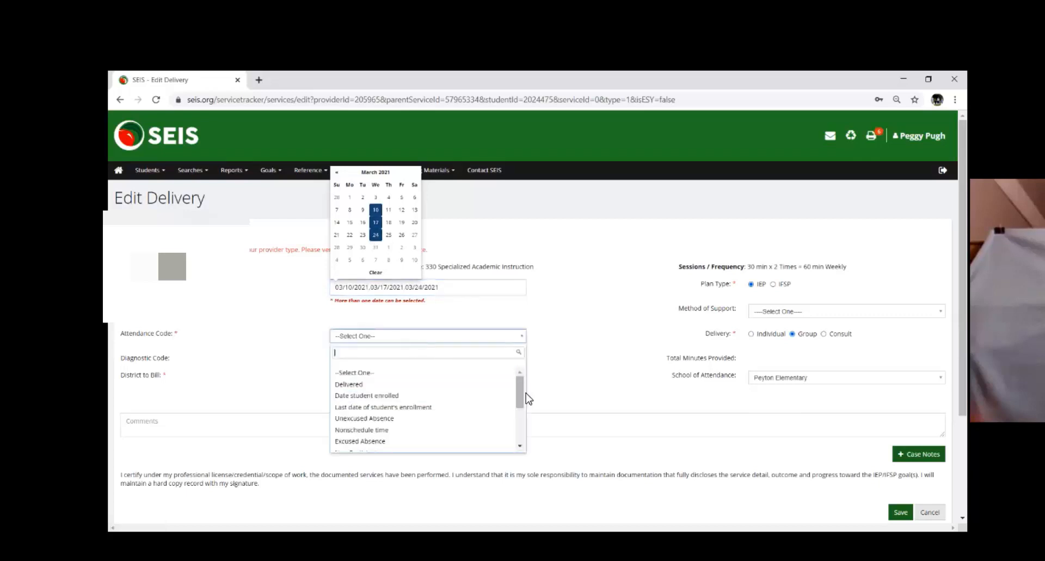
left_click_drag(526, 395, 528, 443)
left_click(467, 444)
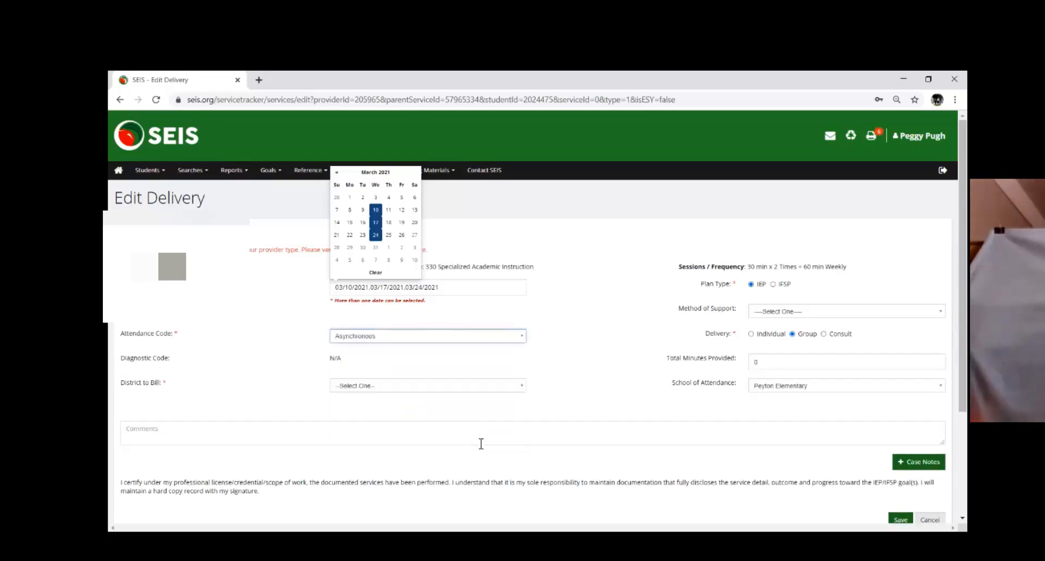
left_click(520, 388)
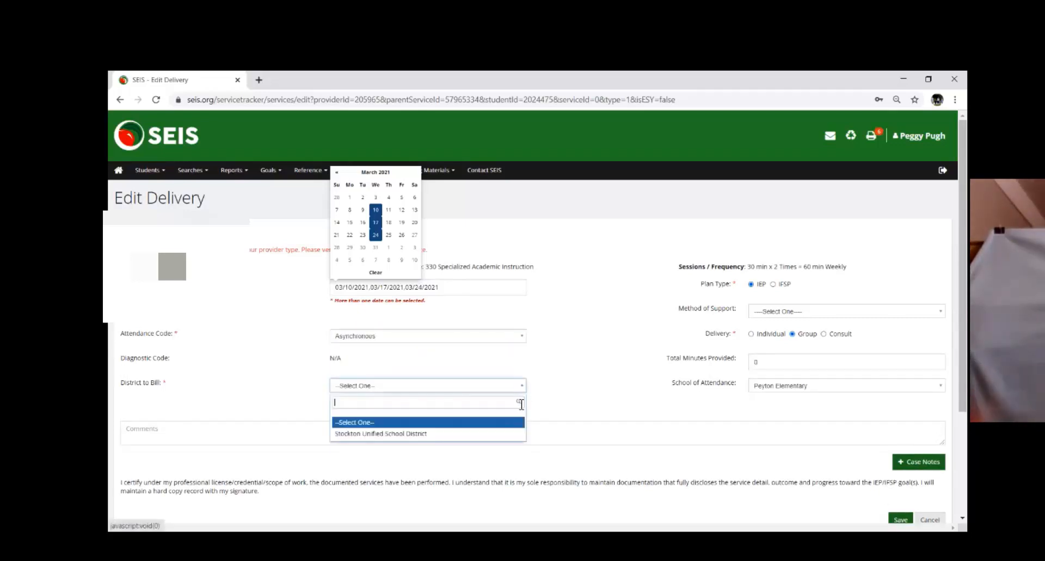
left_click(518, 433)
Step: Set the asynchronous entry's method of support to Materials provided for home use and its delivery to Individual
left_click(847, 311)
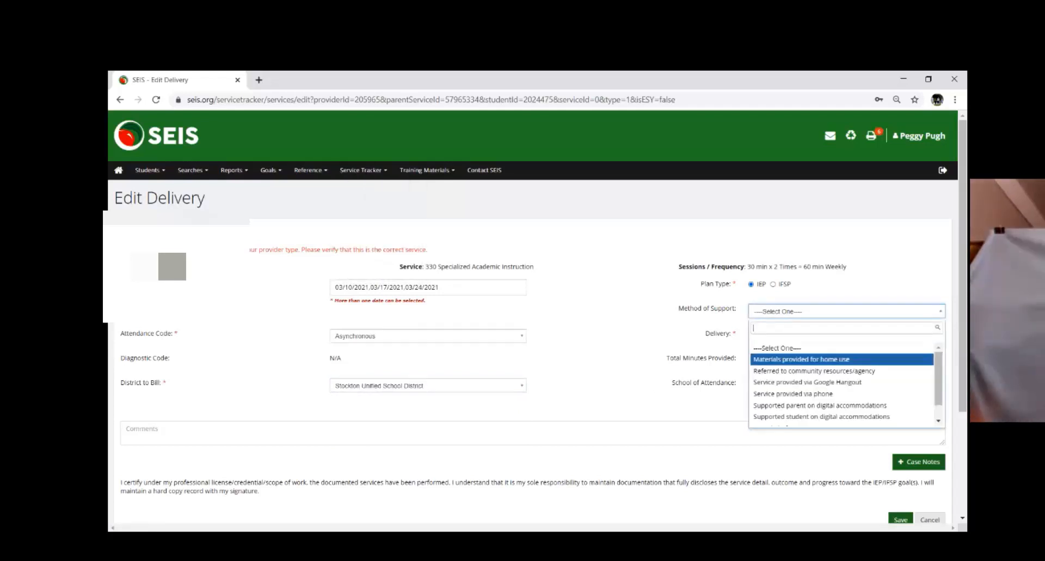
left_click(801, 359)
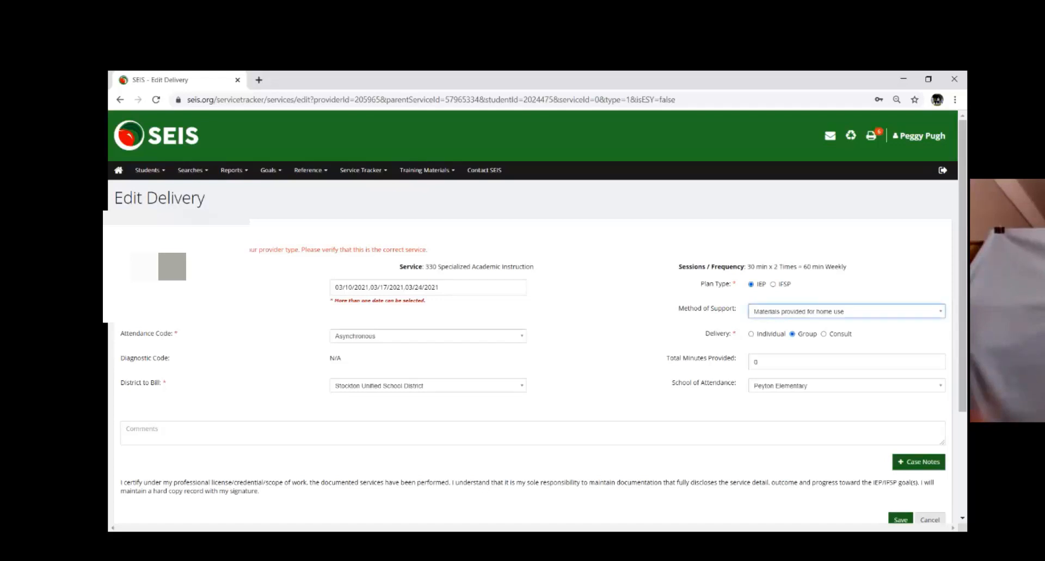
left_click(751, 333)
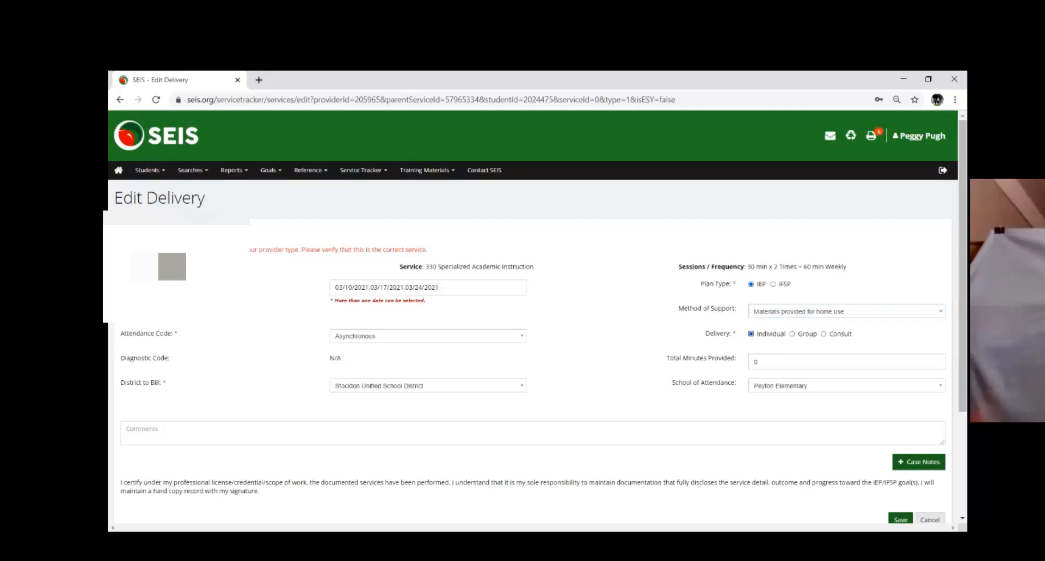
Step: Set the total minutes provided to 30, save the asynchronous entry, and look over the student's delivery list
left_click(755, 362)
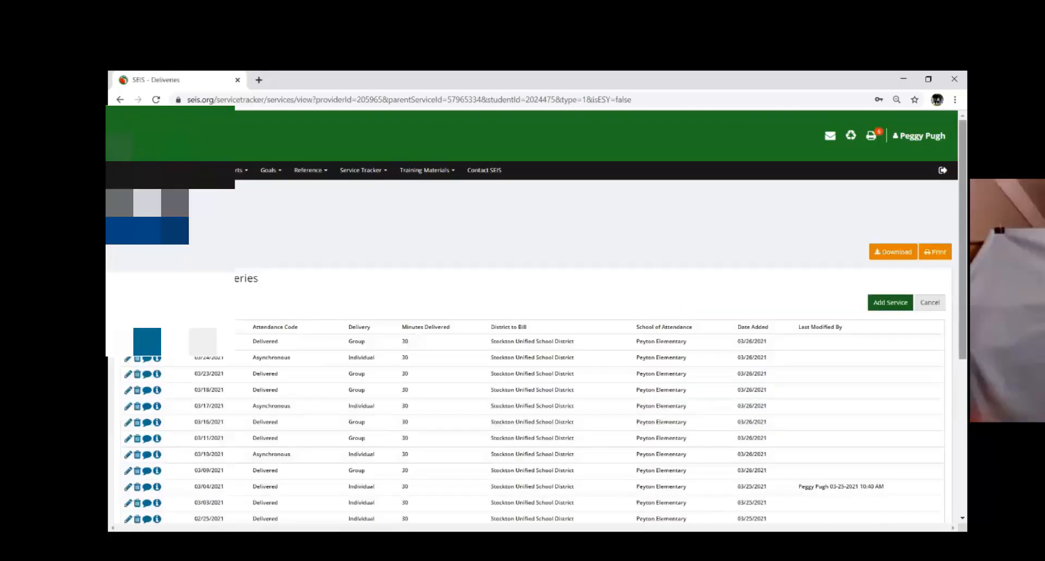
scroll(532, 315, "down", 2)
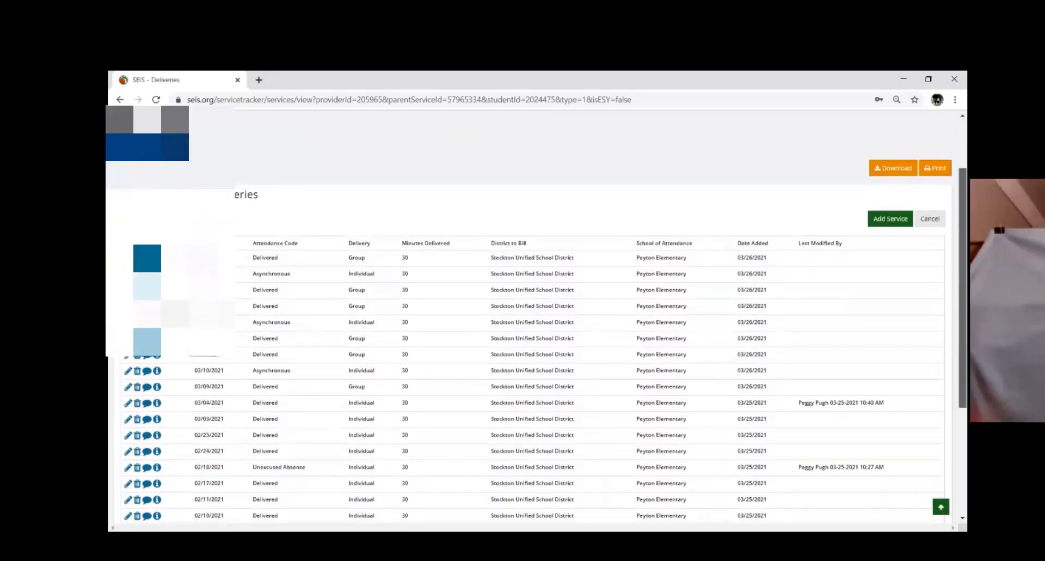
scroll(532, 316, "down", 2)
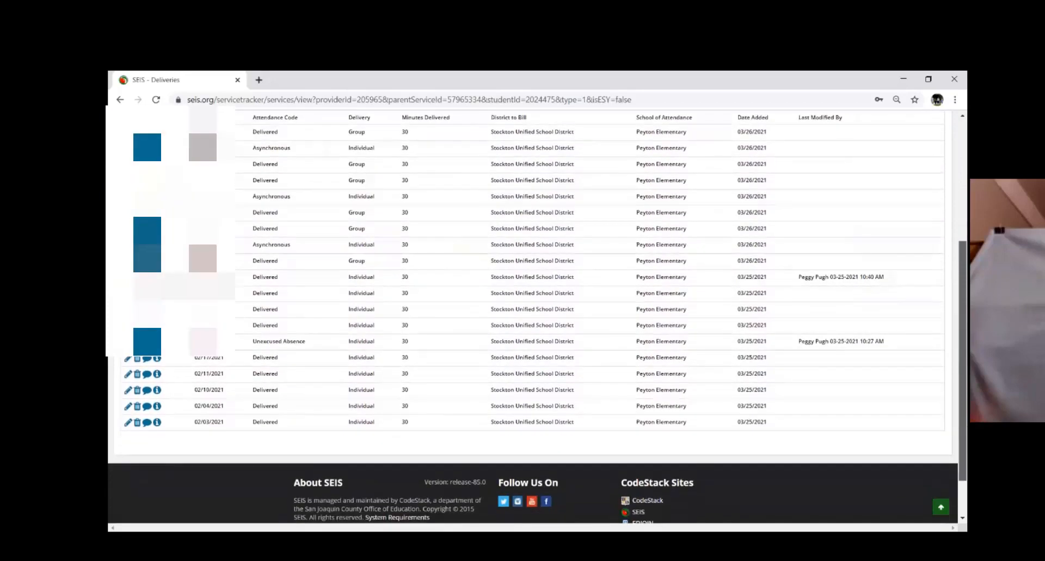
scroll(532, 316, "up", 1)
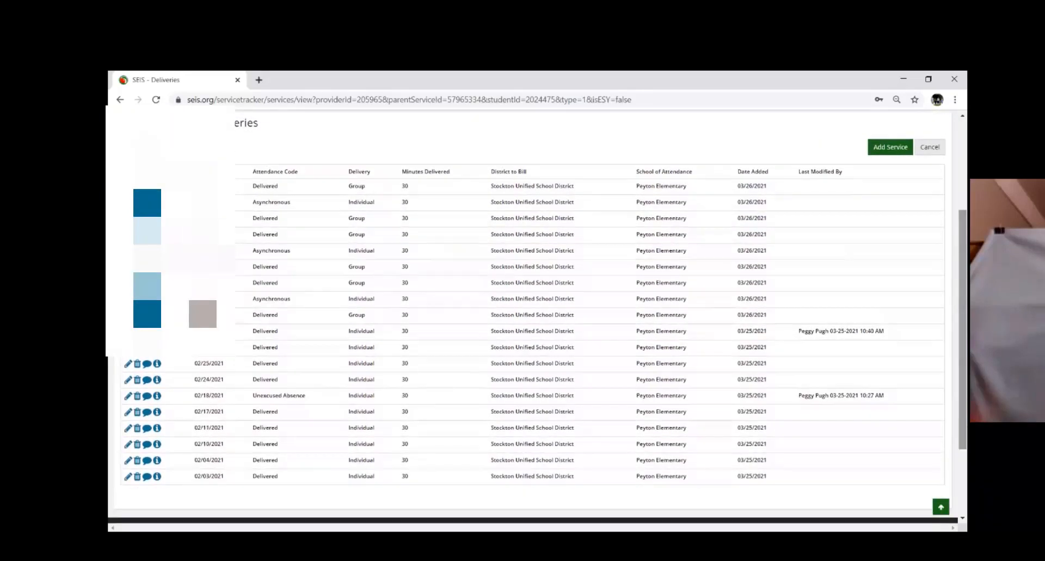
scroll(532, 316, "up", 3)
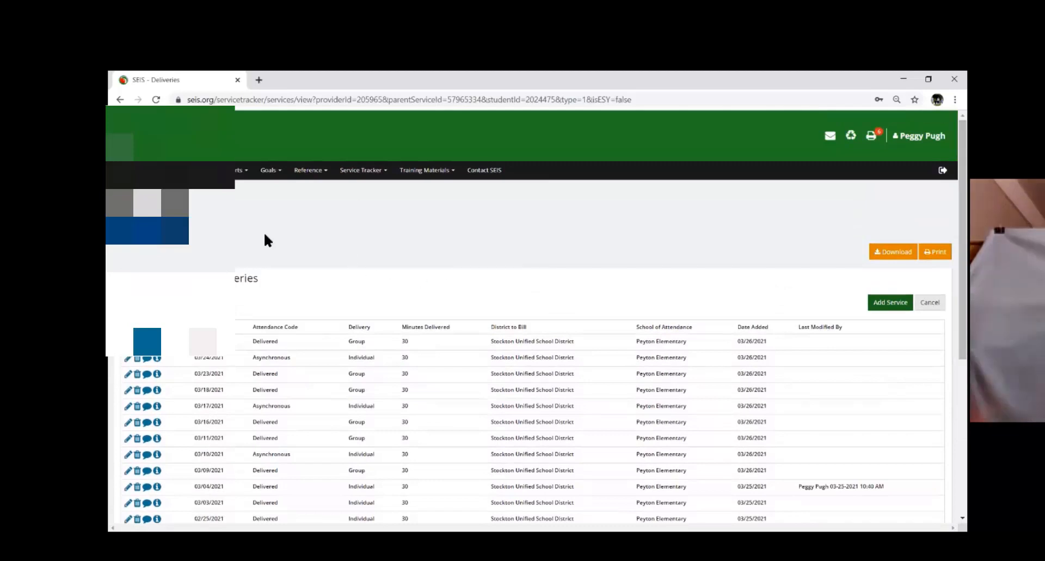
Step: Add another service for the same student with the visit date March 26, 2021
left_click(891, 302)
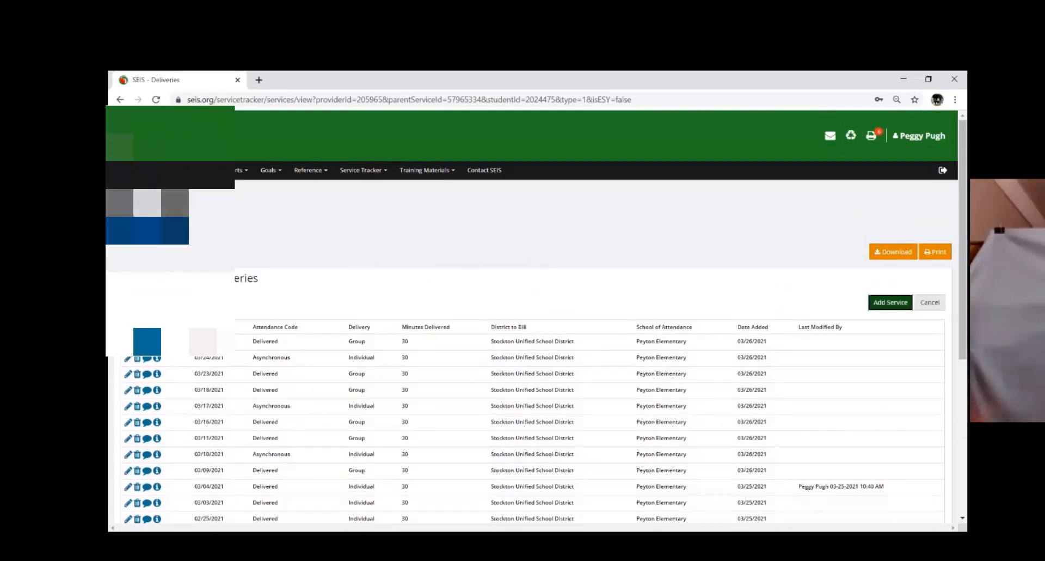
left_click(436, 292)
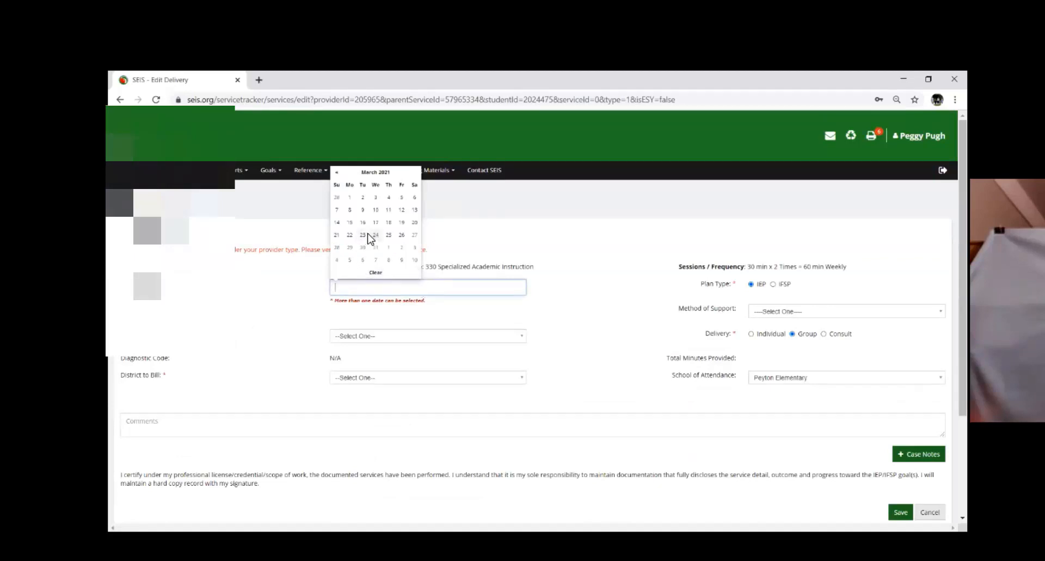
left_click(402, 237)
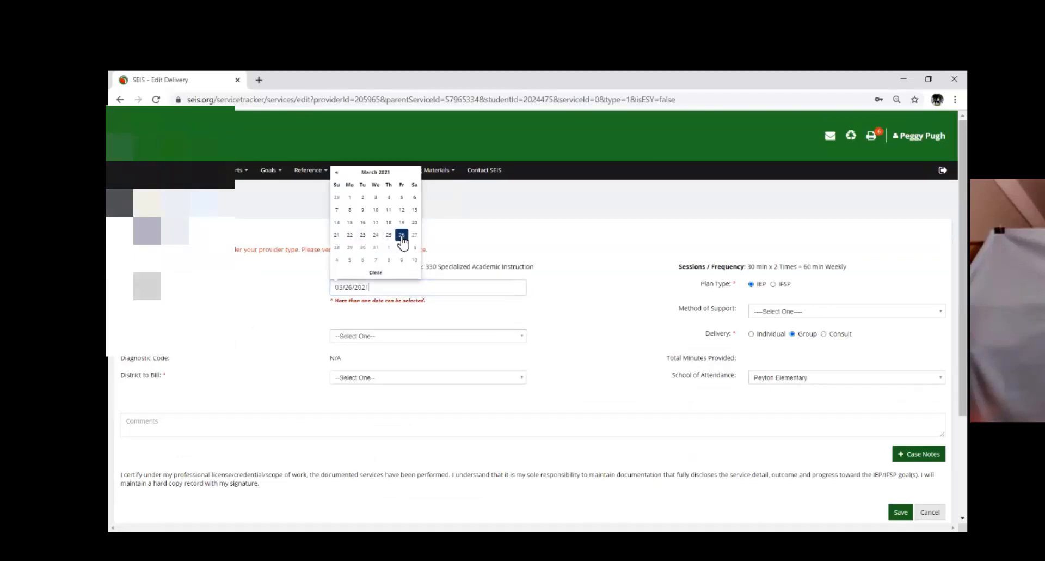
Step: Set the March 26 entry's attendance code to Non-Participatory and its district to bill to Stockton Unified School District
left_click(377, 338)
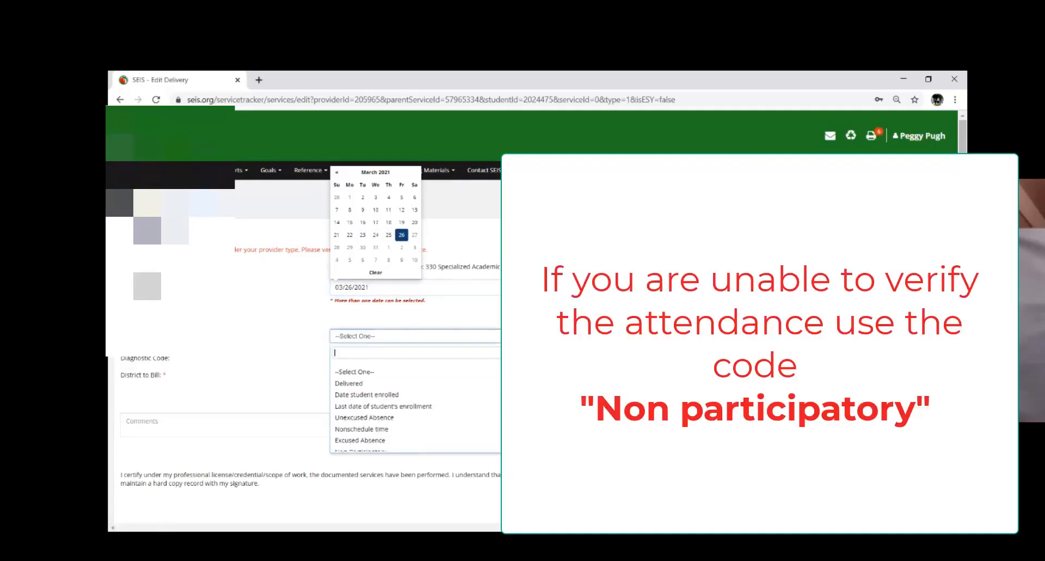
left_click(459, 443)
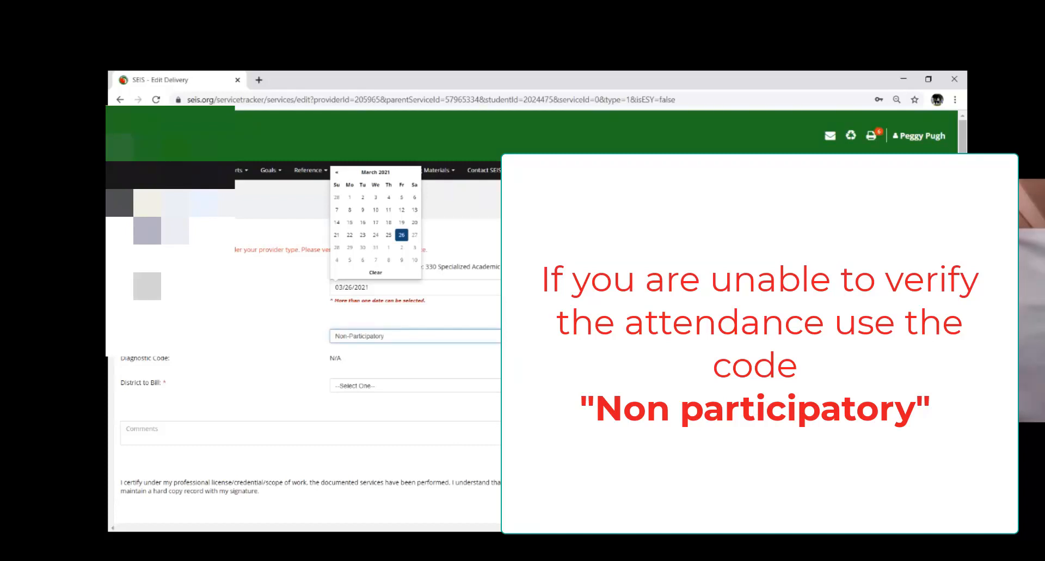
left_click(381, 385)
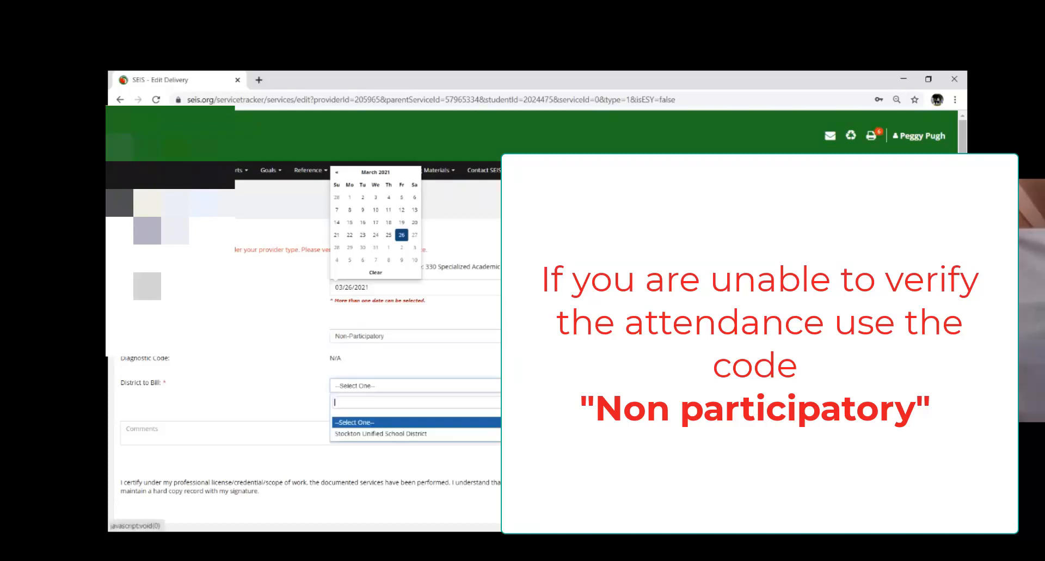
key("Return")
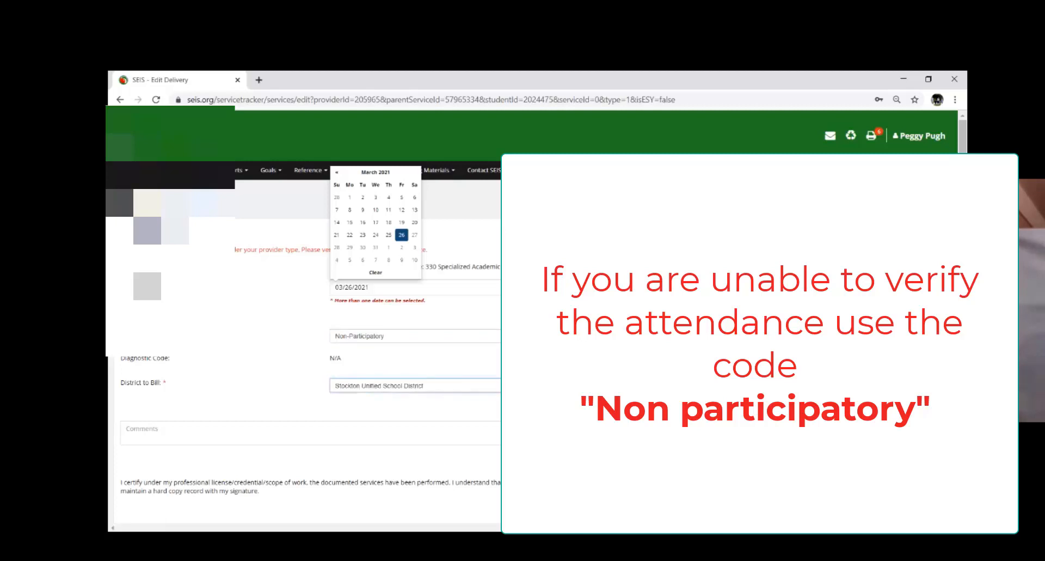
Step: Set the March 26 entry's method of support to Virtual Platform
left_click(847, 310)
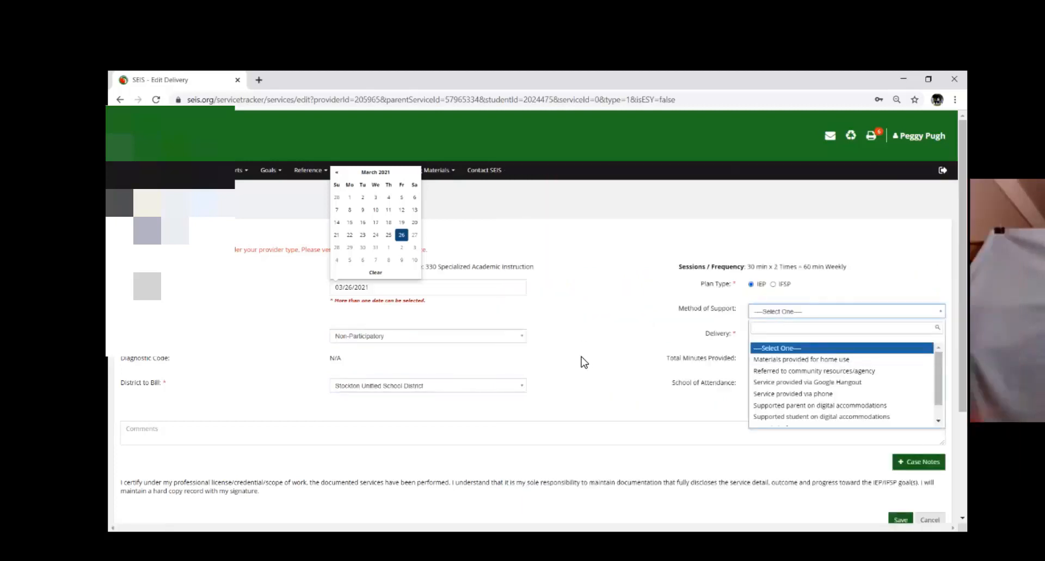
key("Down")
key("Down")
key("Down")
key("Down")
key("Down")
key("Down")
key("Down")
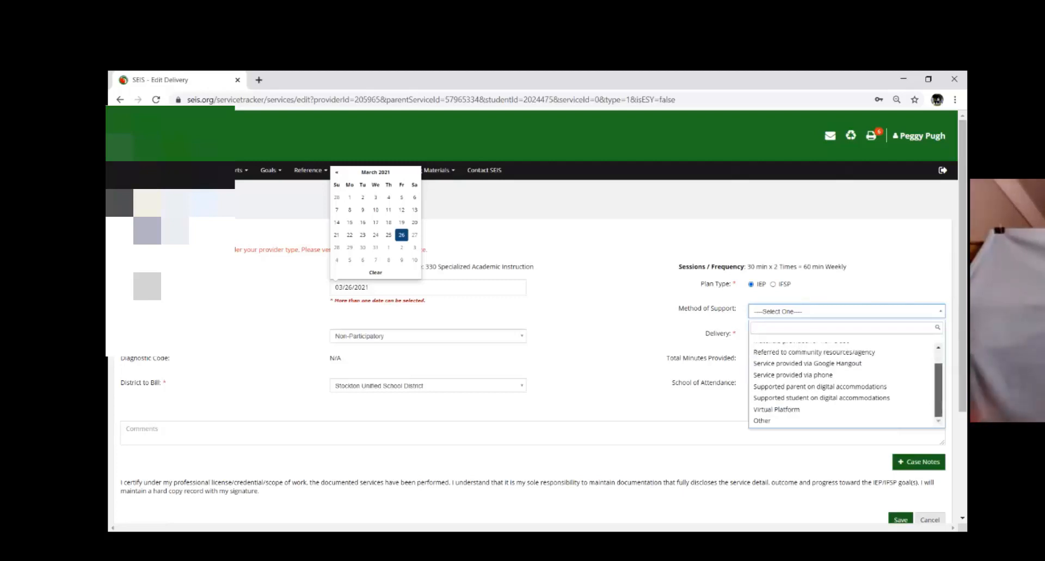
key("Return")
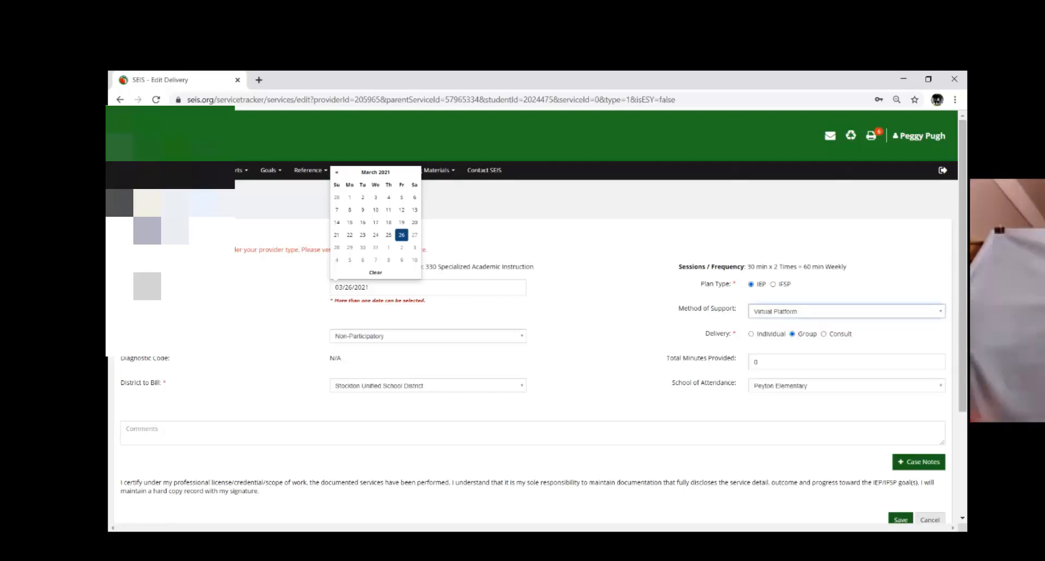
Step: Set the March 26 entry's total minutes provided to 30, save it, and review the student's recorded deliveries
left_click(757, 362)
type("30")
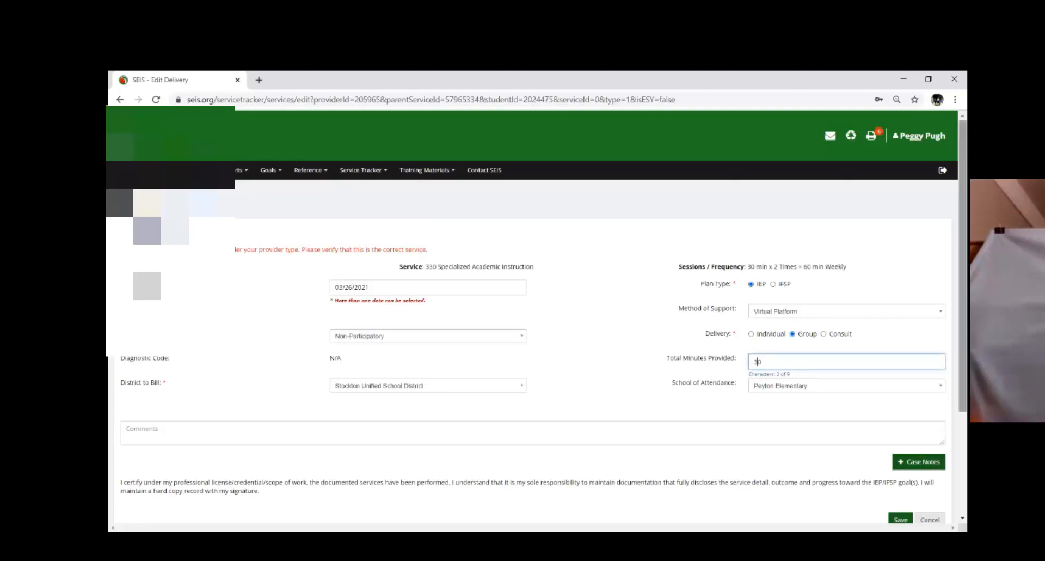
scroll(757, 362, "down", 1)
left_click(901, 478)
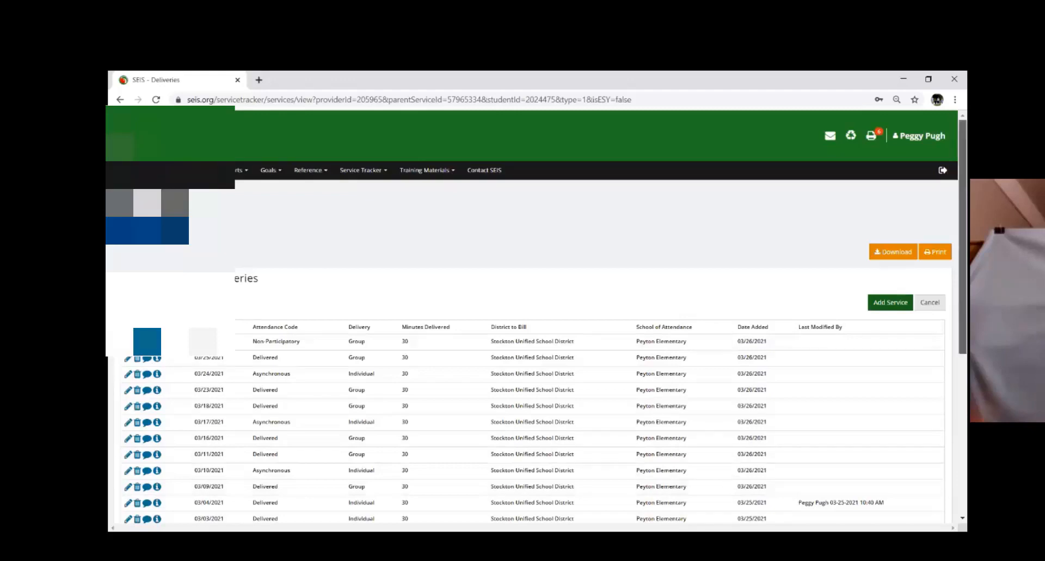
scroll(532, 316, "down", 3)
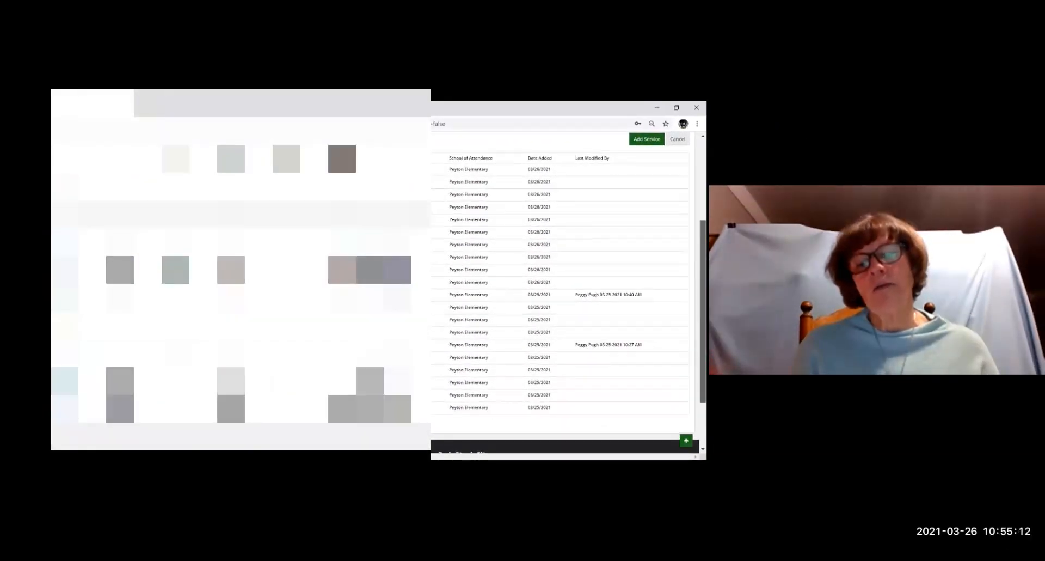
scroll(560, 289, "down", 3)
scroll(560, 289, "up", 3)
scroll(561, 288, "up", 1)
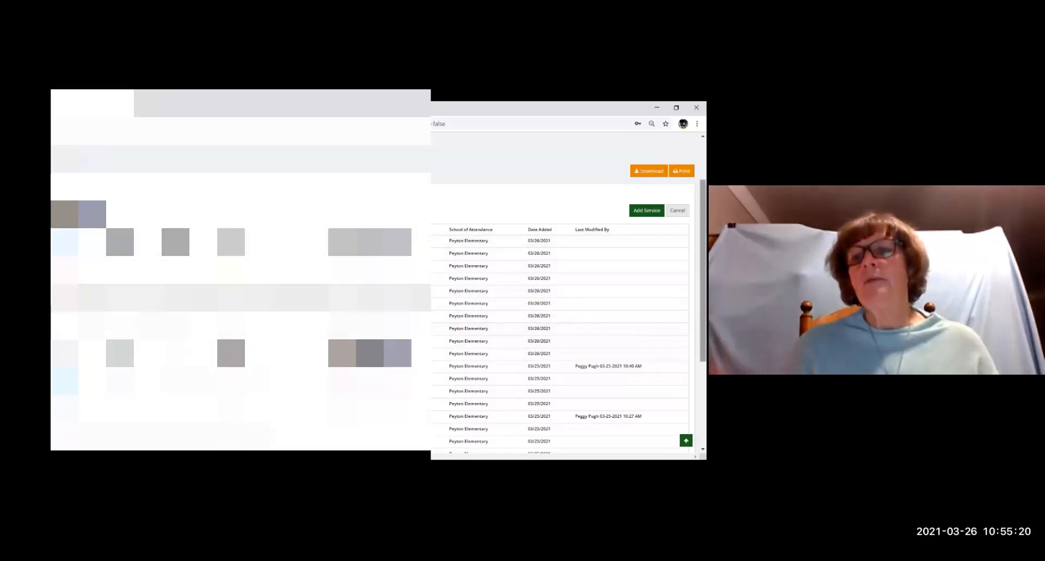
Step: Return to the student results and open another student's Specialized Academic Instruction deliveries
scroll(561, 288, "up", 1)
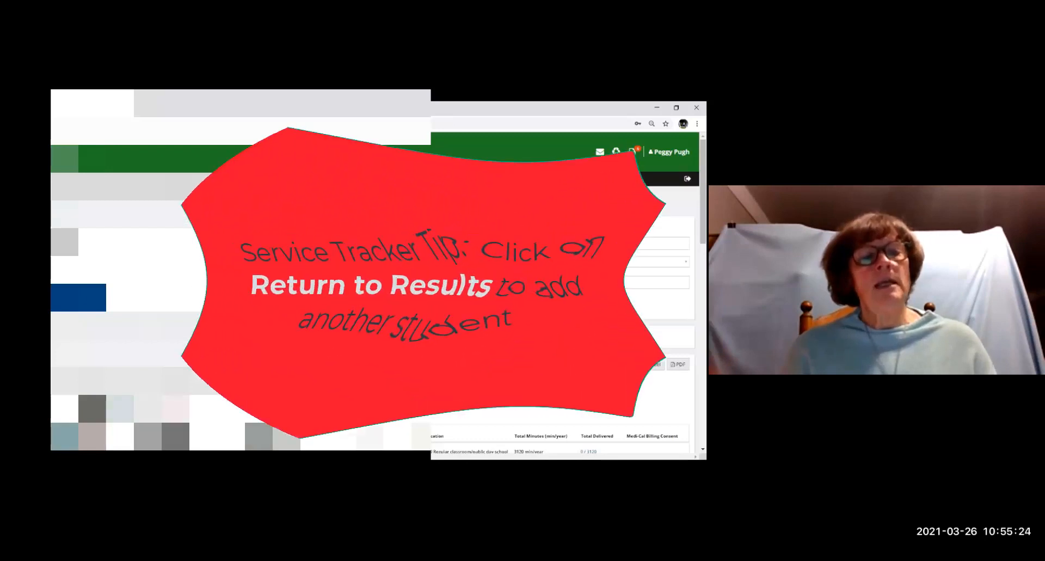
scroll(692, 159, "down", 5)
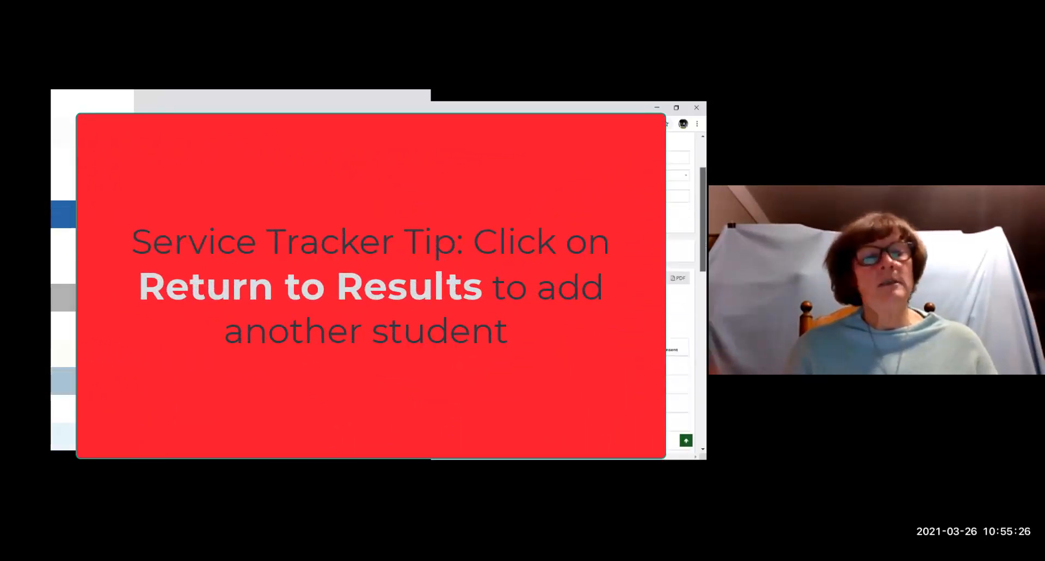
scroll(678, 293, "down", 1)
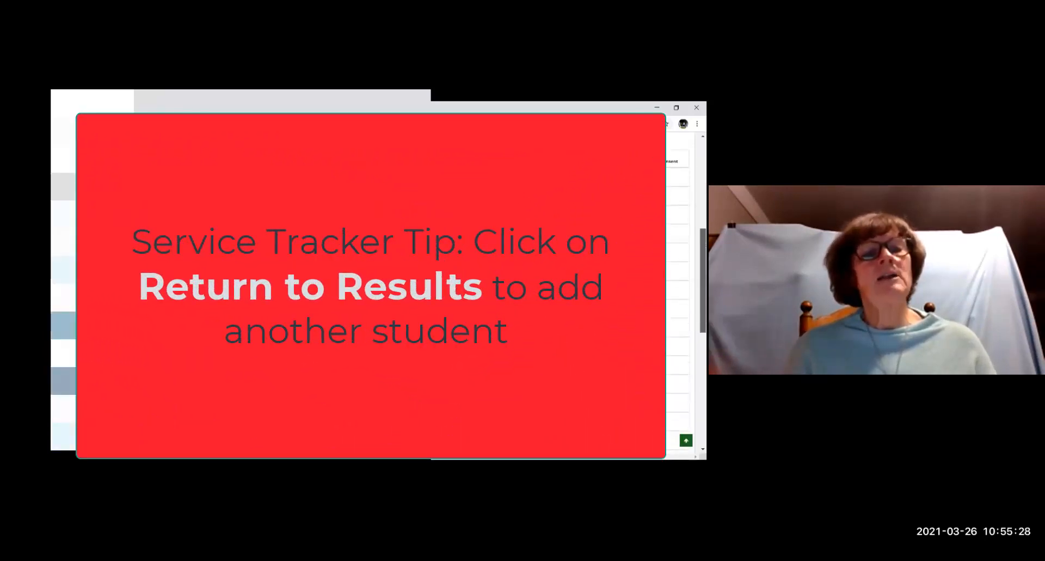
left_click_drag(703, 245, 702, 252)
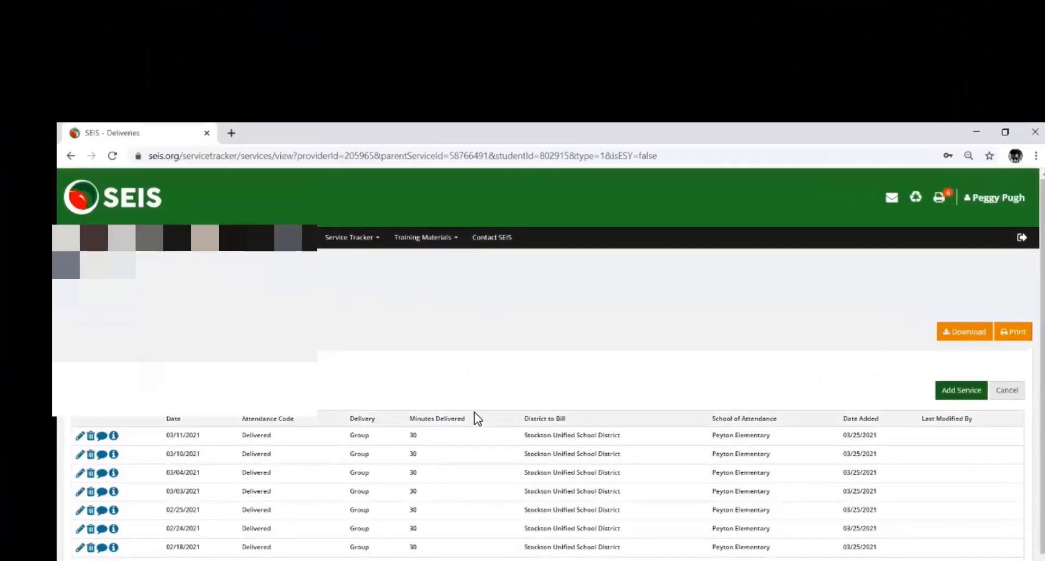
Step: Add a service for this second student with visit dates March 9 and 11, 2021
left_click(962, 390)
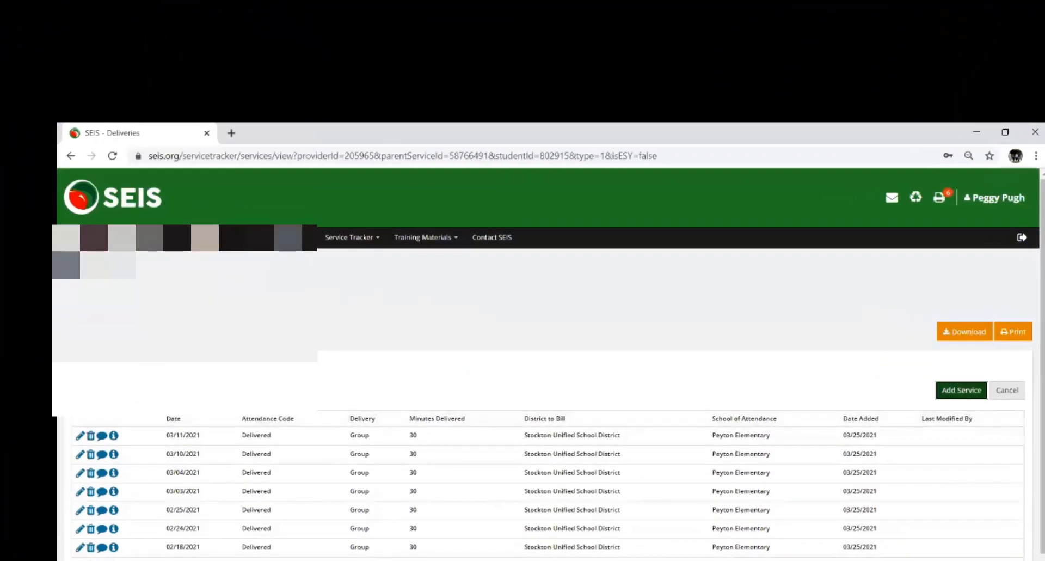
left_click(510, 374)
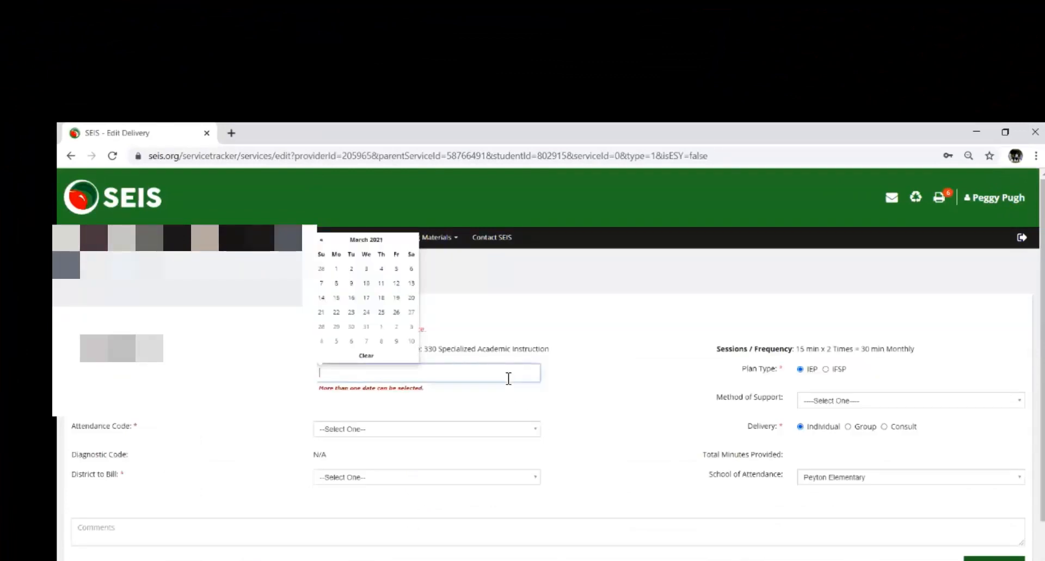
left_click(352, 286)
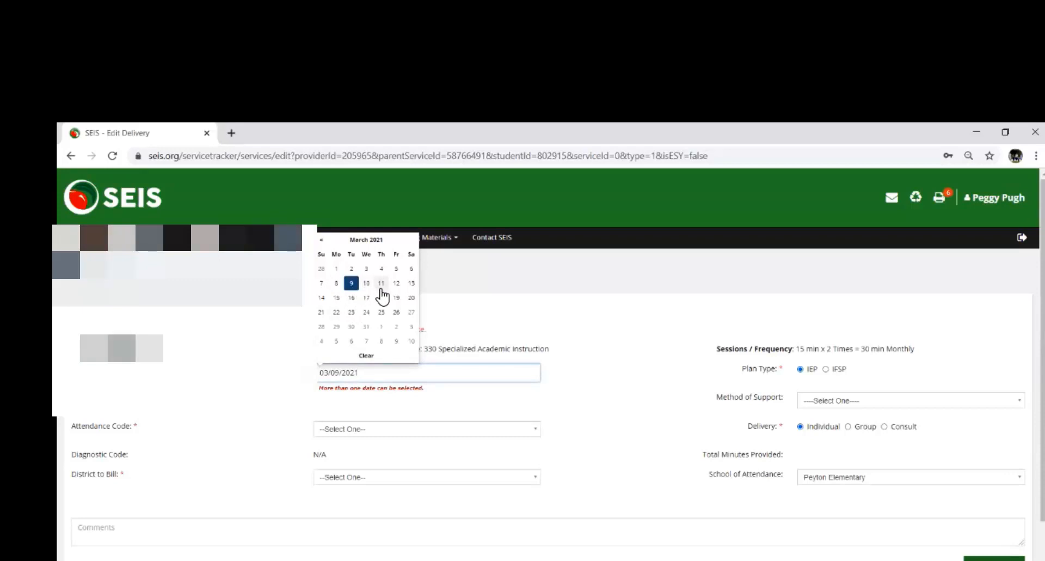
left_click(383, 285)
Step: Set the second student's attendance code to Delivered and the district to bill to Stockton Unified School District
left_click(436, 429)
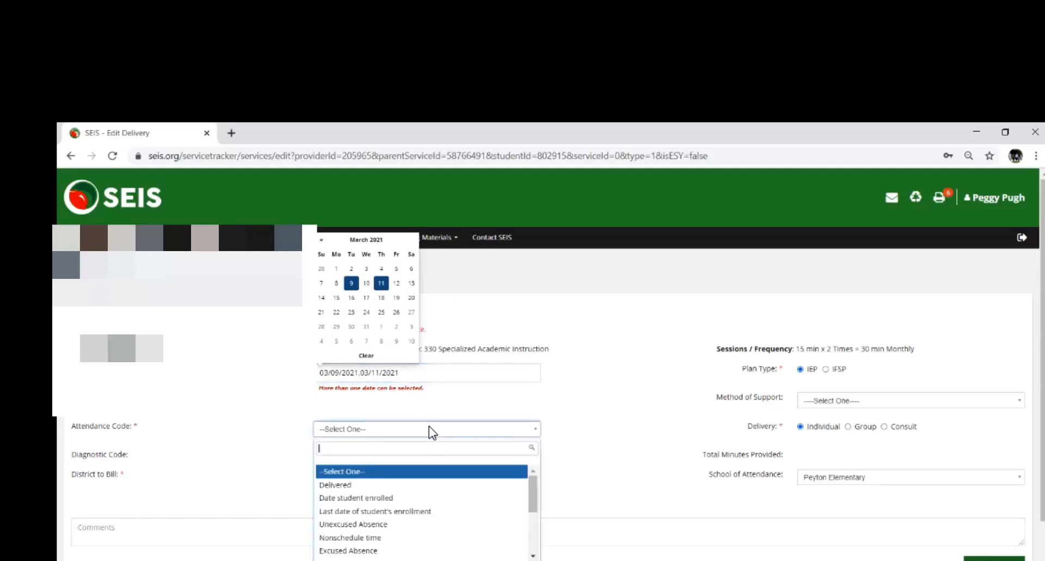
left_click(420, 489)
left_click(425, 493)
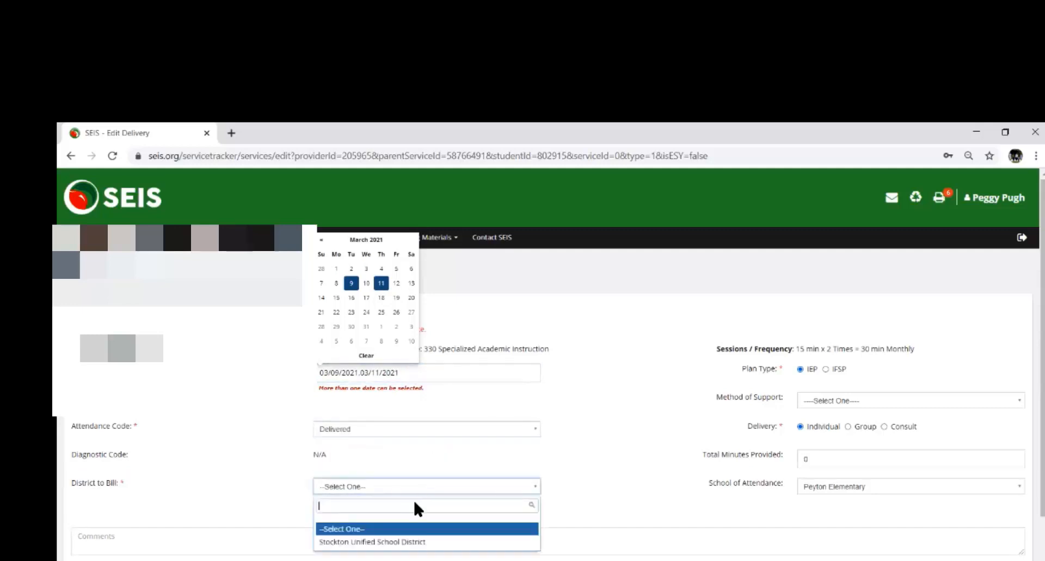
left_click(422, 544)
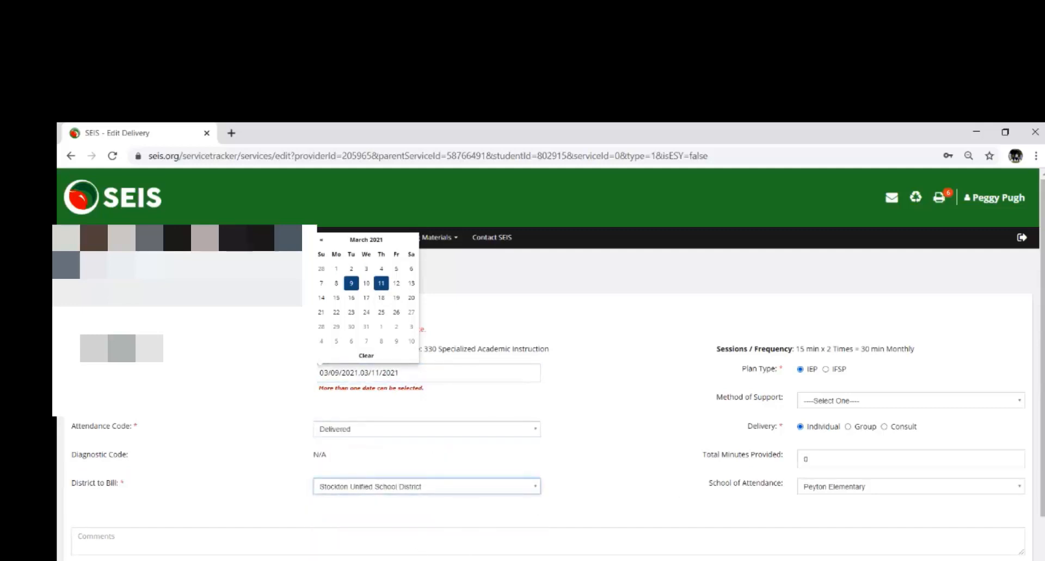
Step: Set the second student's method of support to Virtual Platform and the total minutes provided to 30
left_click(909, 400)
left_click_drag(1016, 477, 1017, 492)
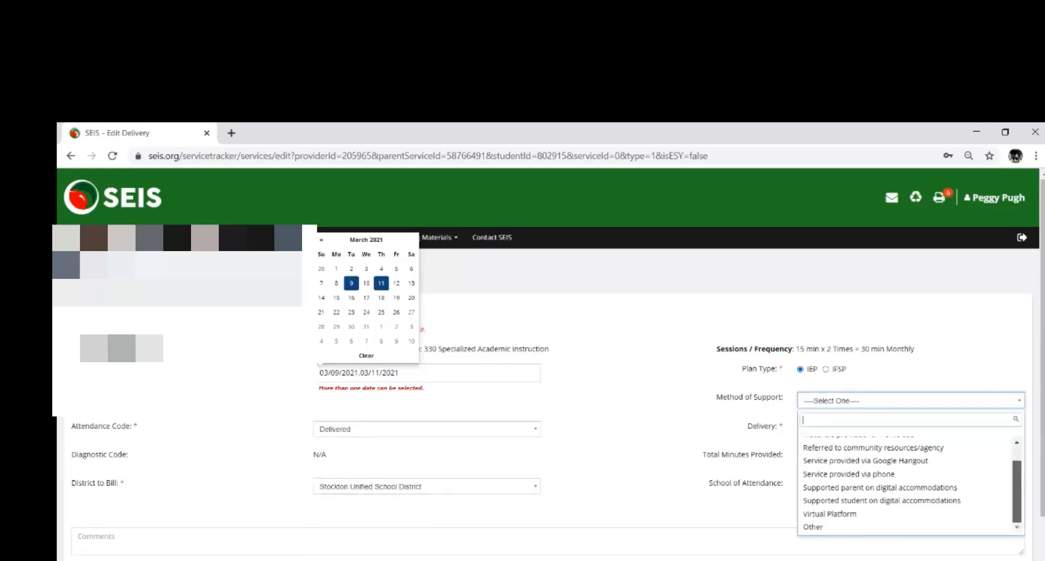
left_click(829, 513)
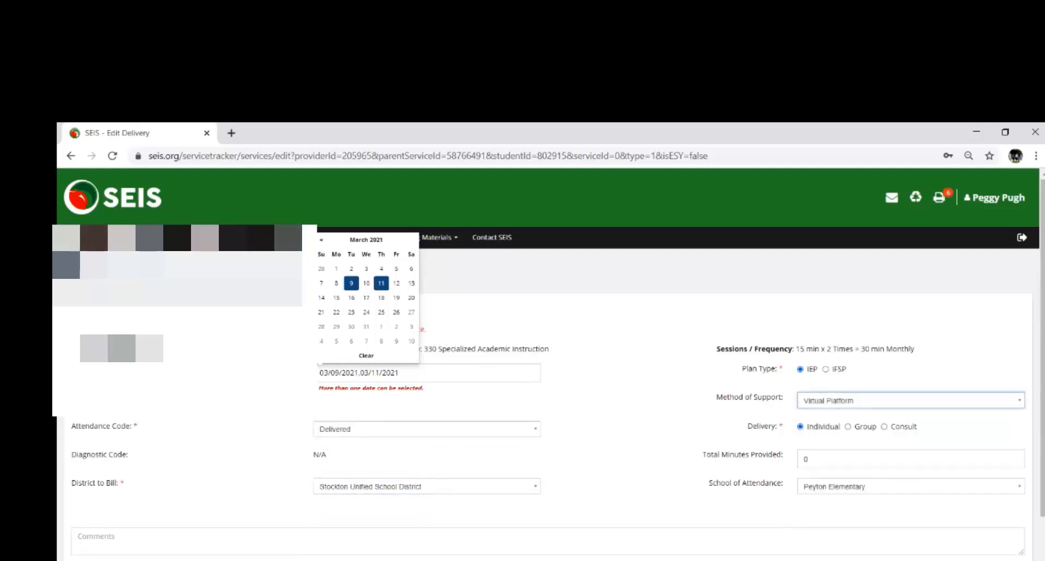
left_click(808, 458)
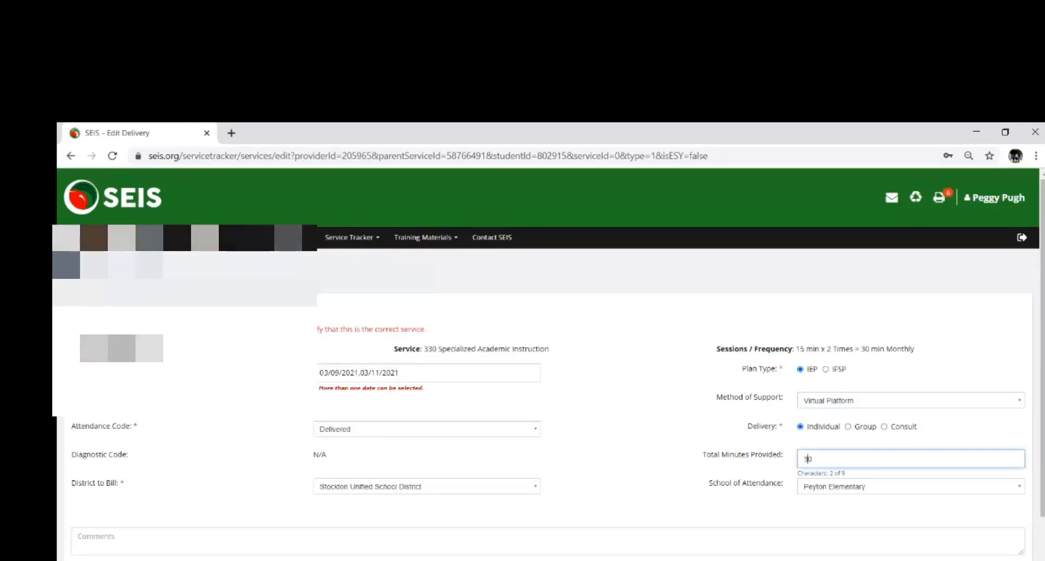
Step: Enter the comment "Actively participated in the session." for the second student's new delivery
left_click_drag(1042, 346, 1042, 359)
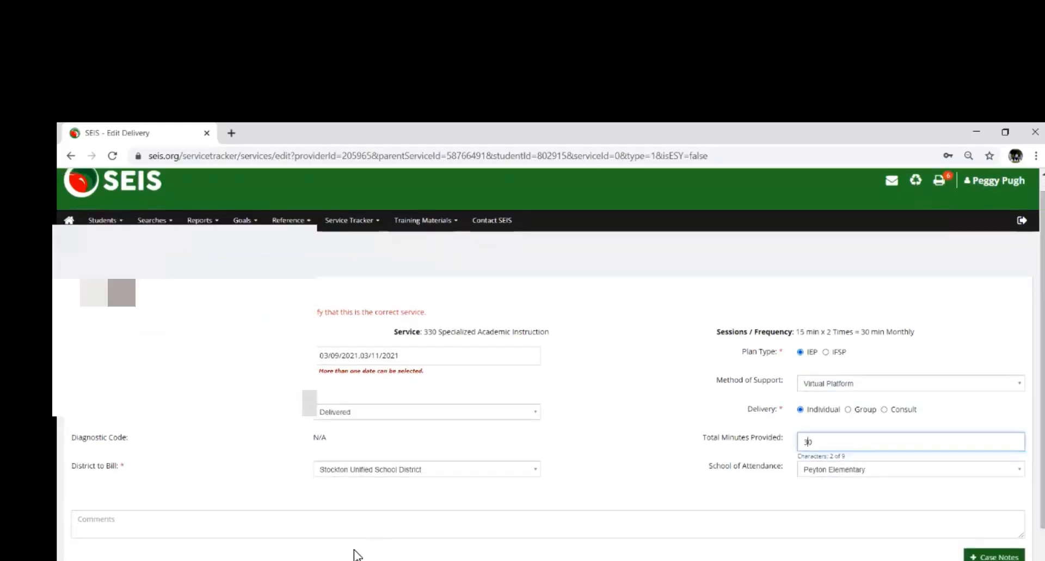
left_click(337, 523)
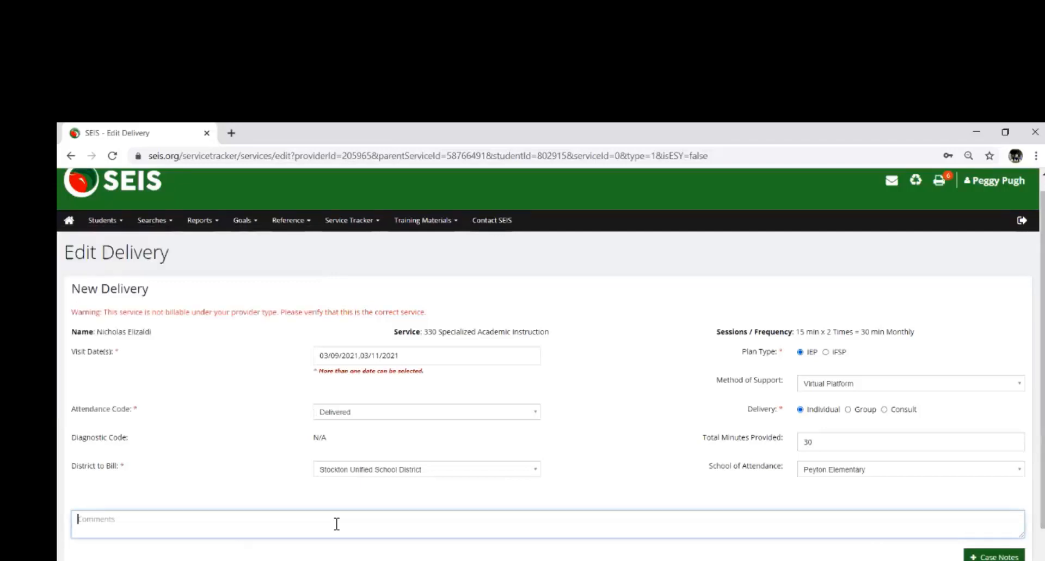
type("Actively part")
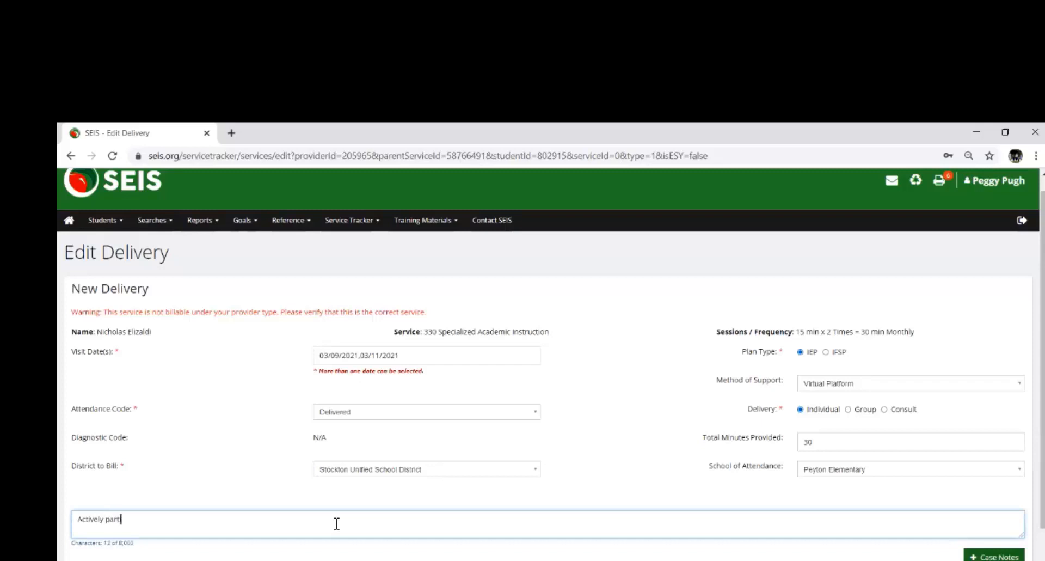
type("icip")
type("pa")
type("ted ")
type("in the s")
type(" ession.")
Step: Correct the comment's typos so that "session" and "participated" are spelled properly
left_click(173, 520)
type("s")
right_click(130, 524)
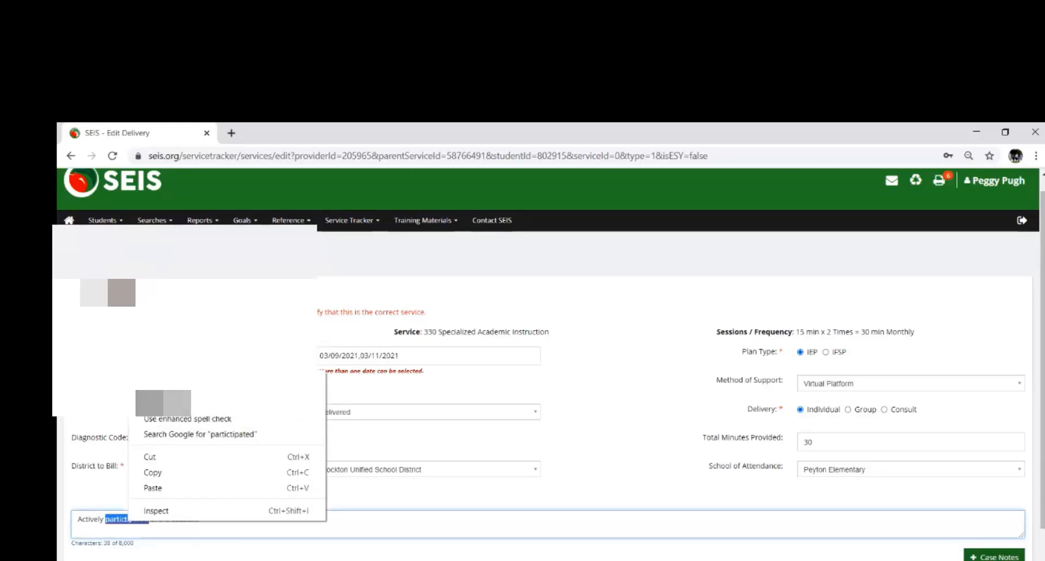
left_click(179, 376)
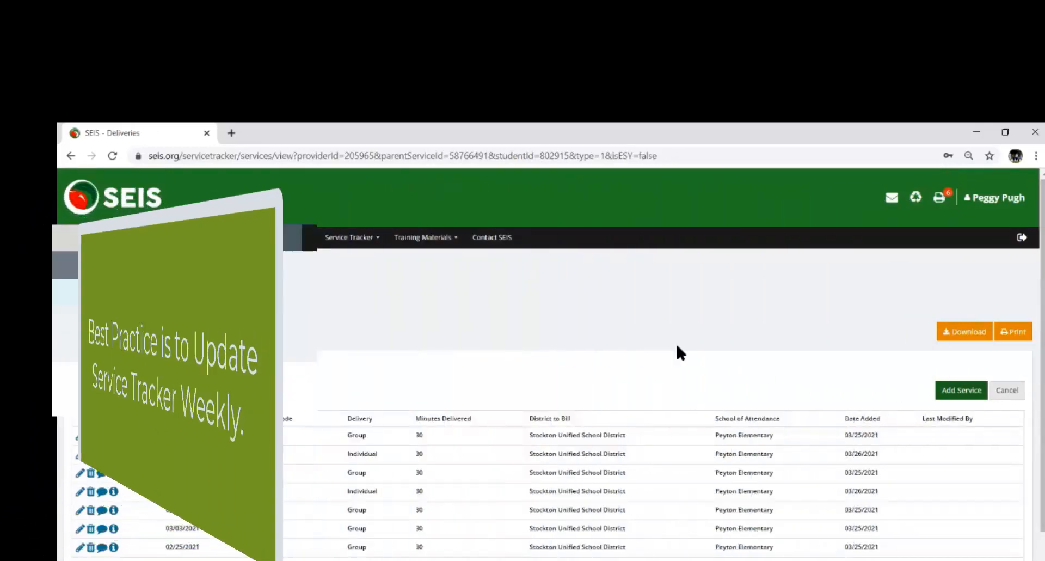
Step: Print the Service Tracker roster for the date range 03/01/2021 to 03/26/2021, leaving both page-numbering print options off
mouse_move(380, 240)
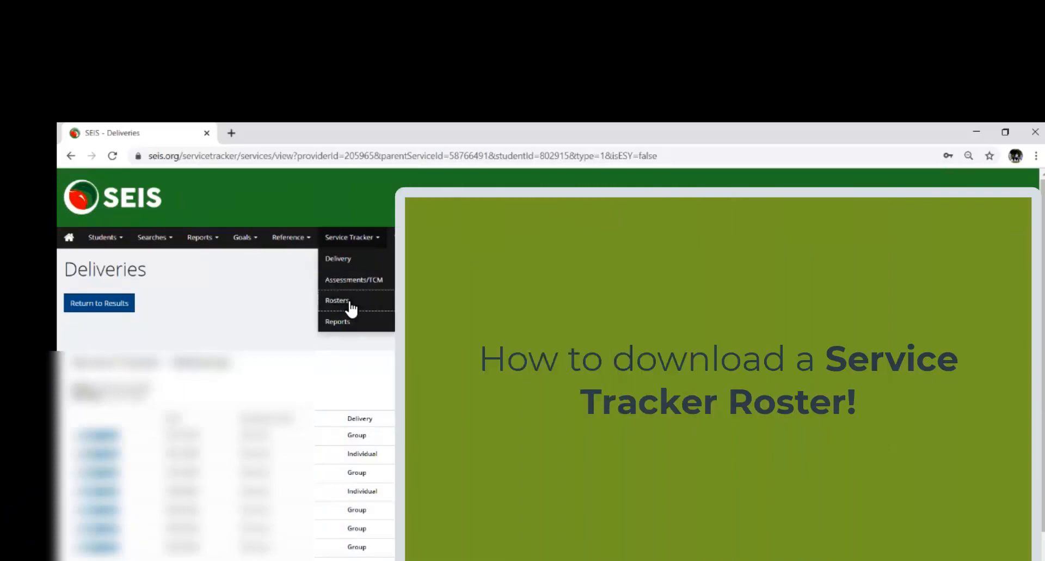
left_click(338, 300)
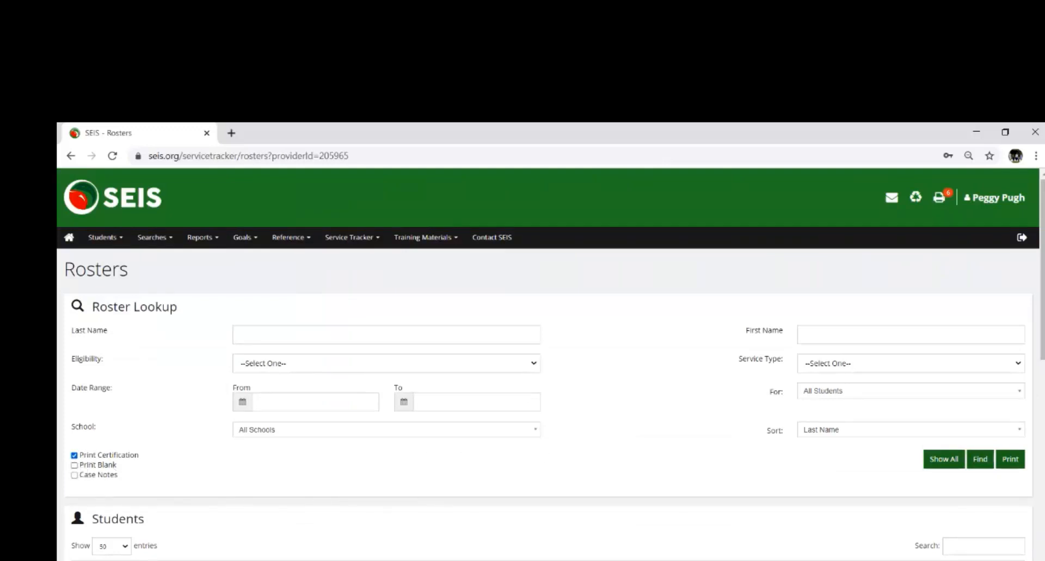
left_click(243, 403)
left_click(275, 283)
left_click(401, 403)
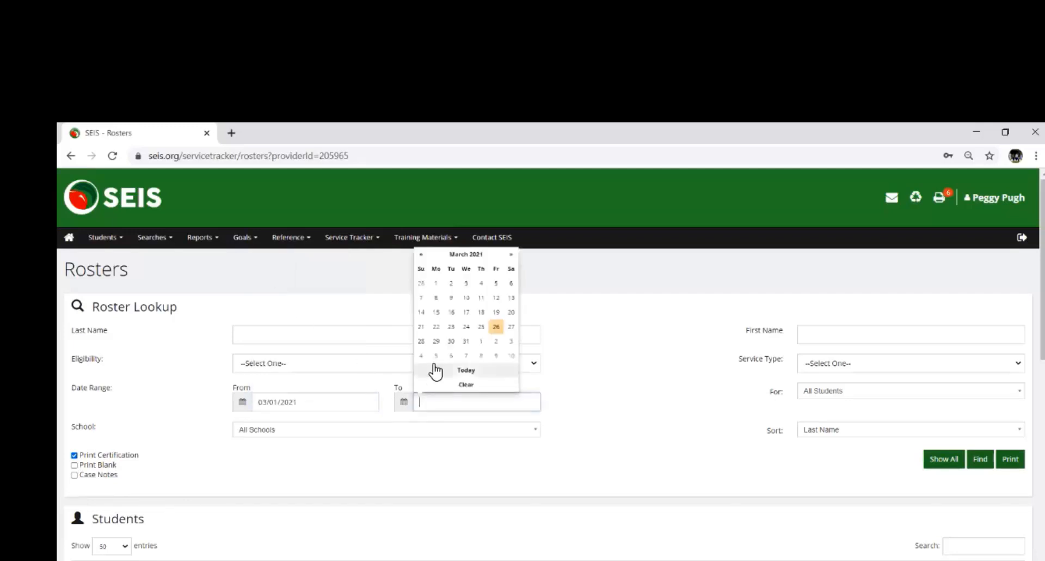
left_click(498, 328)
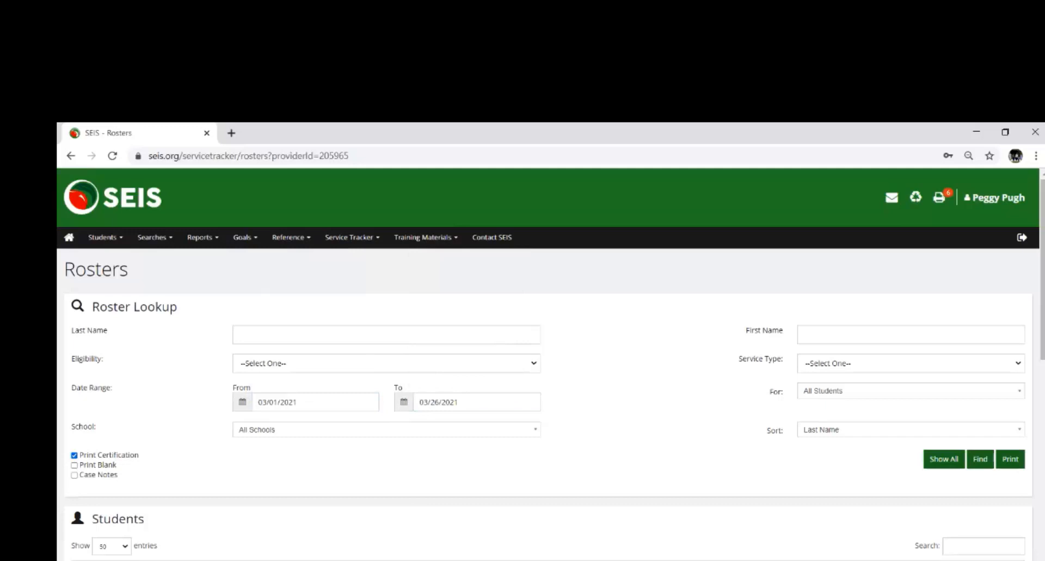
left_click(1009, 458)
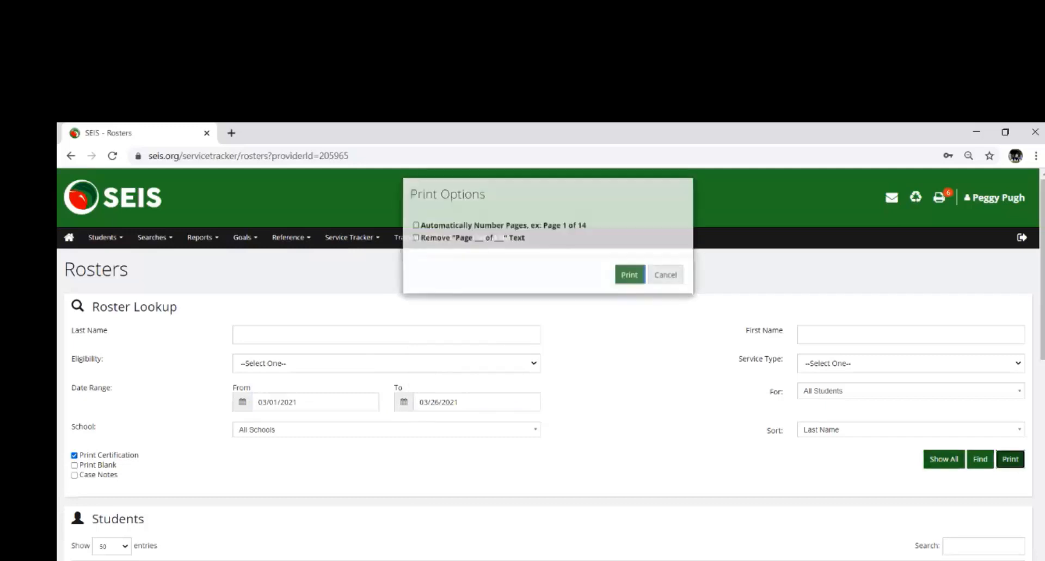
left_click(630, 273)
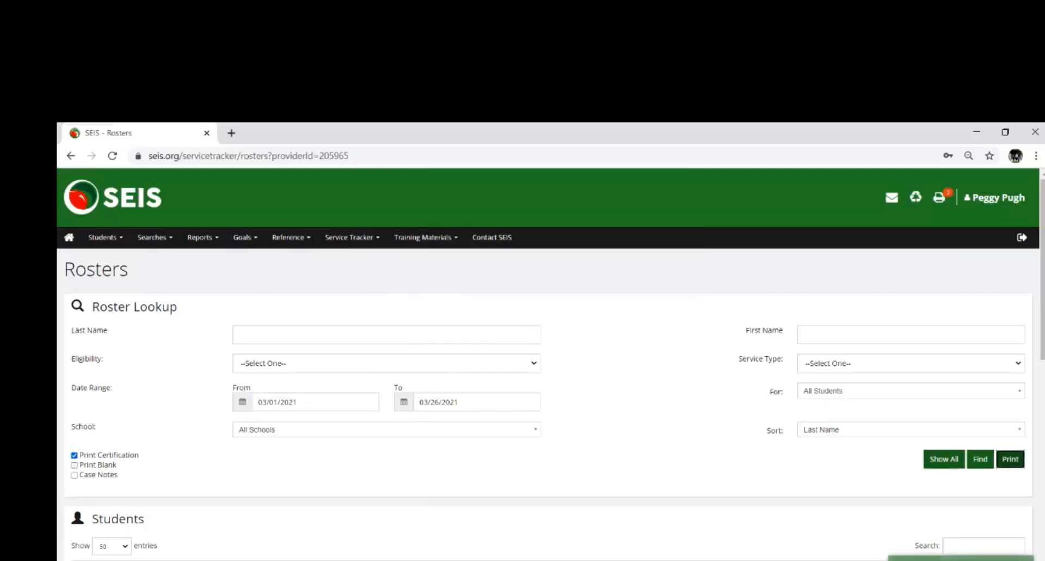